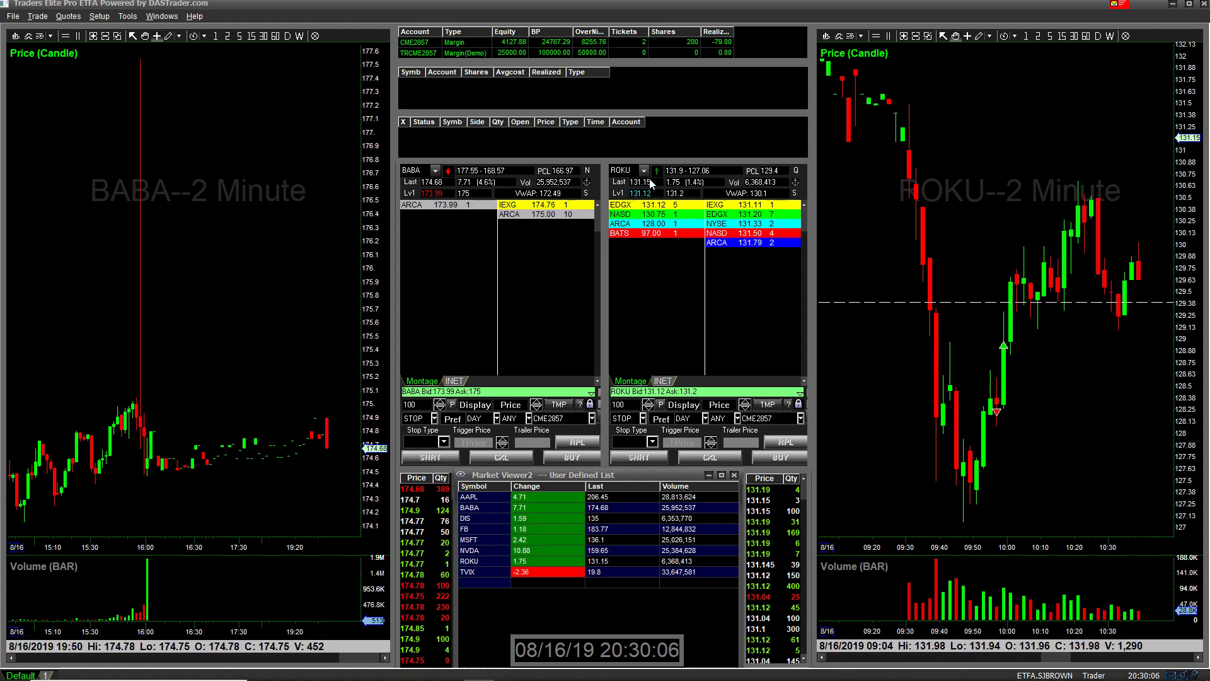
Step: Review the finished layout on the Default desktop, and switch to the empty desktop 1
click(50, 675)
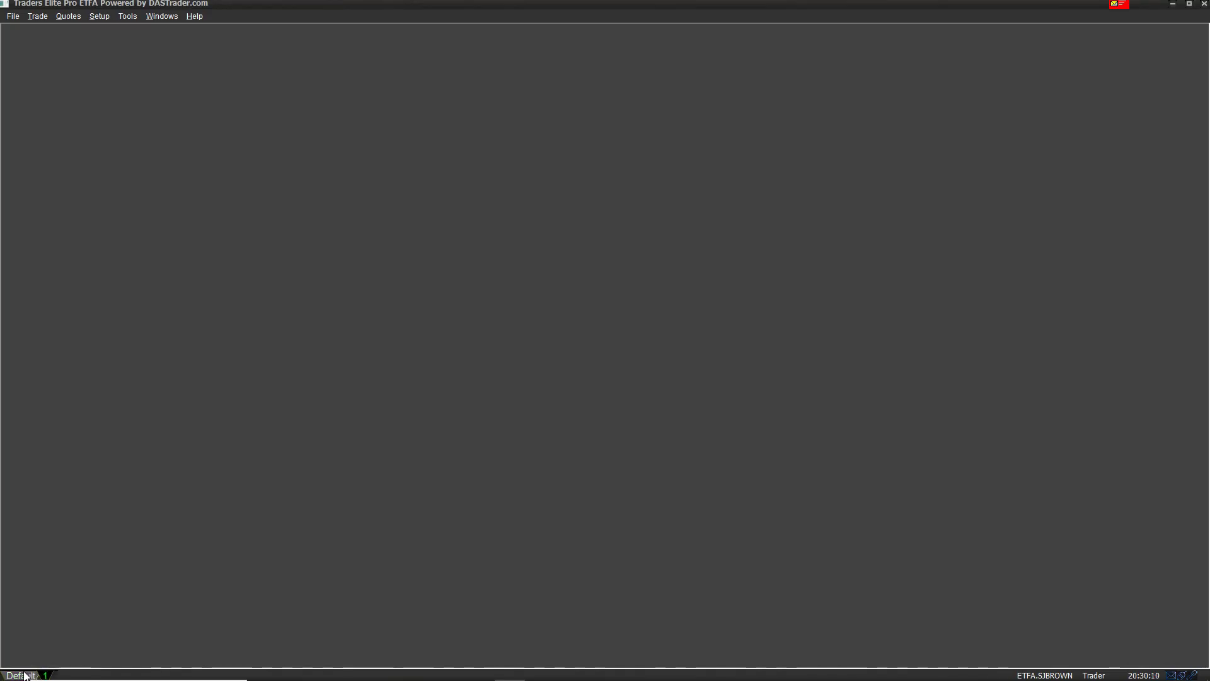
click(25, 675)
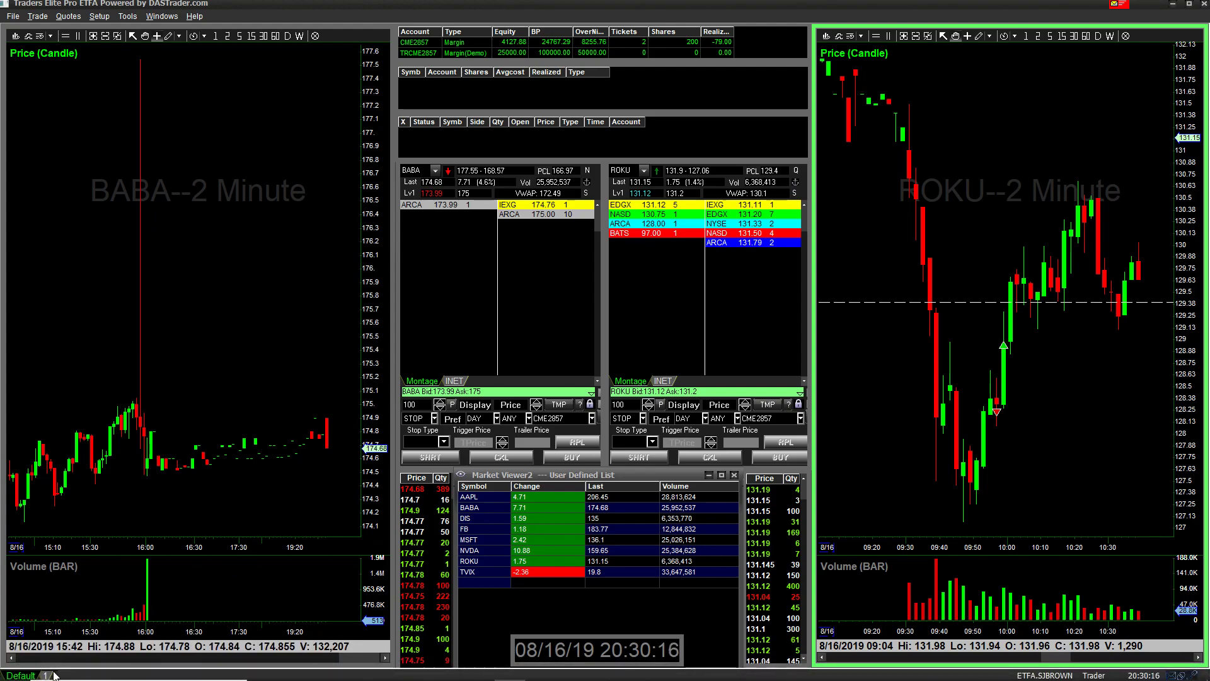
click(48, 676)
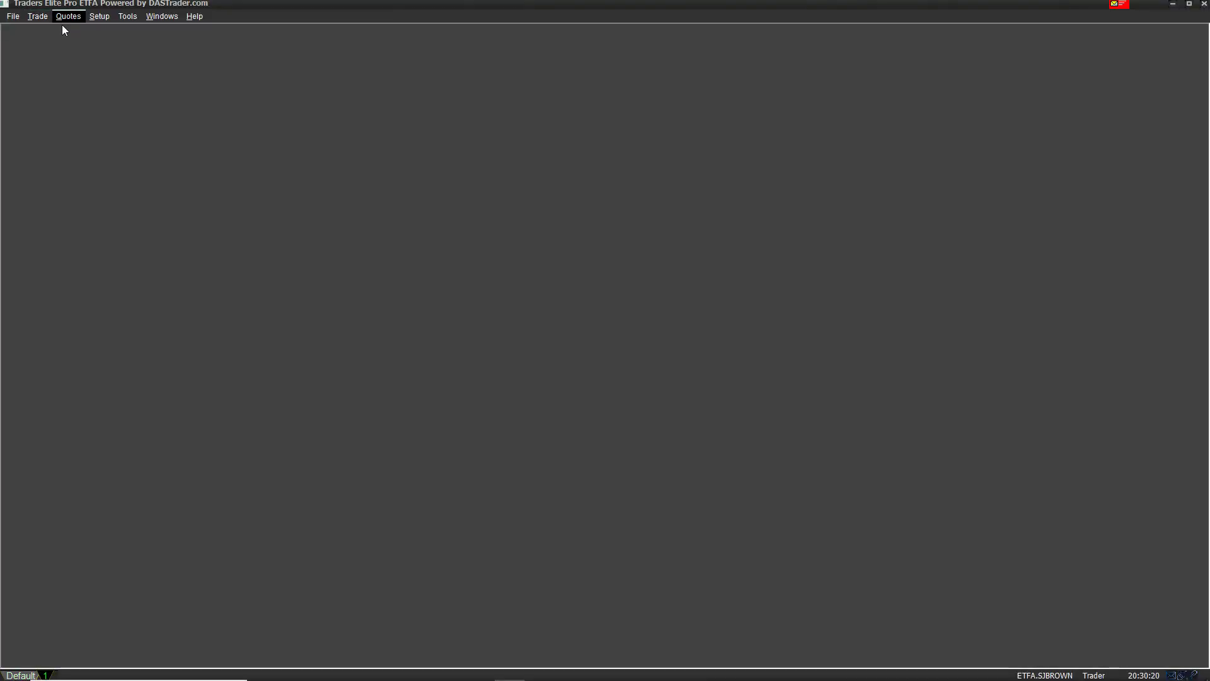
click(11, 16)
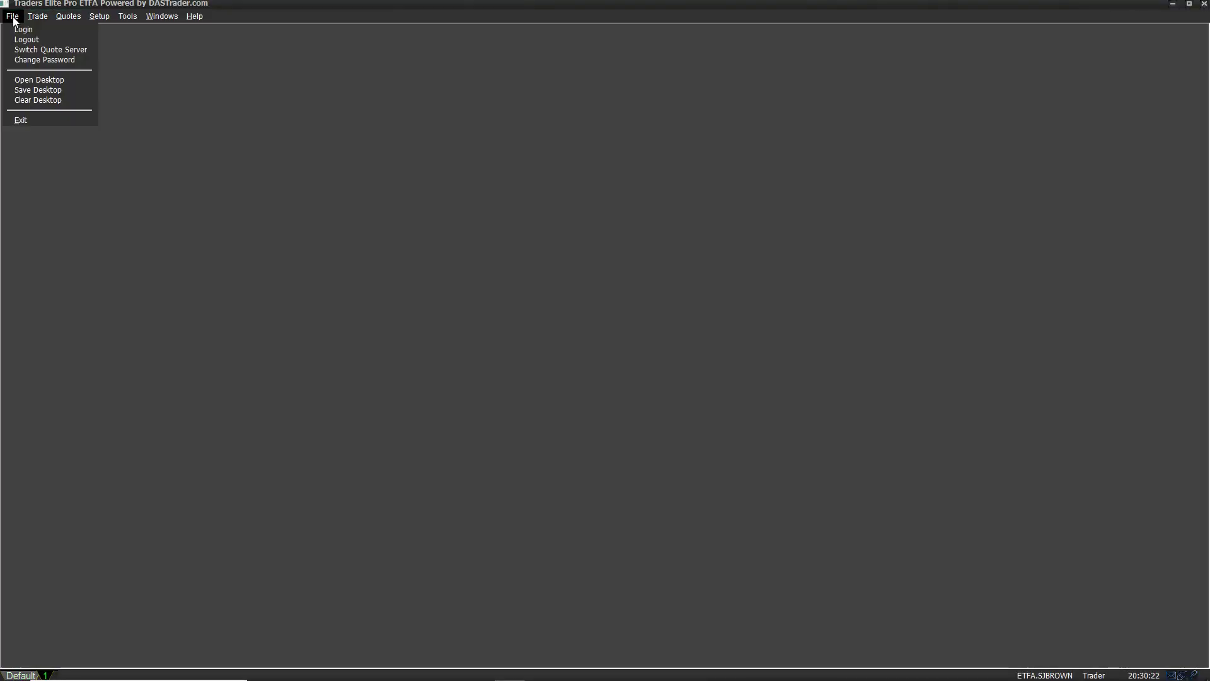
mouse_move(29, 23)
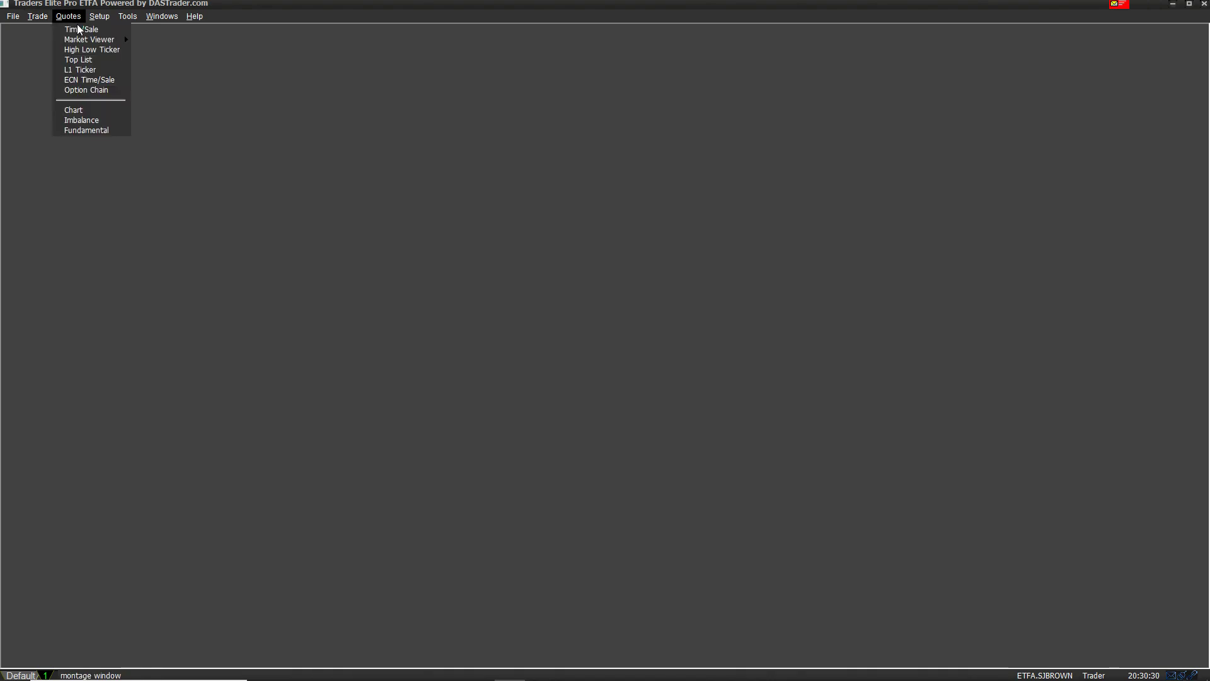
Step: Add a new chart window and fit it into the desktop's upper-right corner, about a third of the desktop wide
click(74, 110)
drag(381, 97, 345, 94)
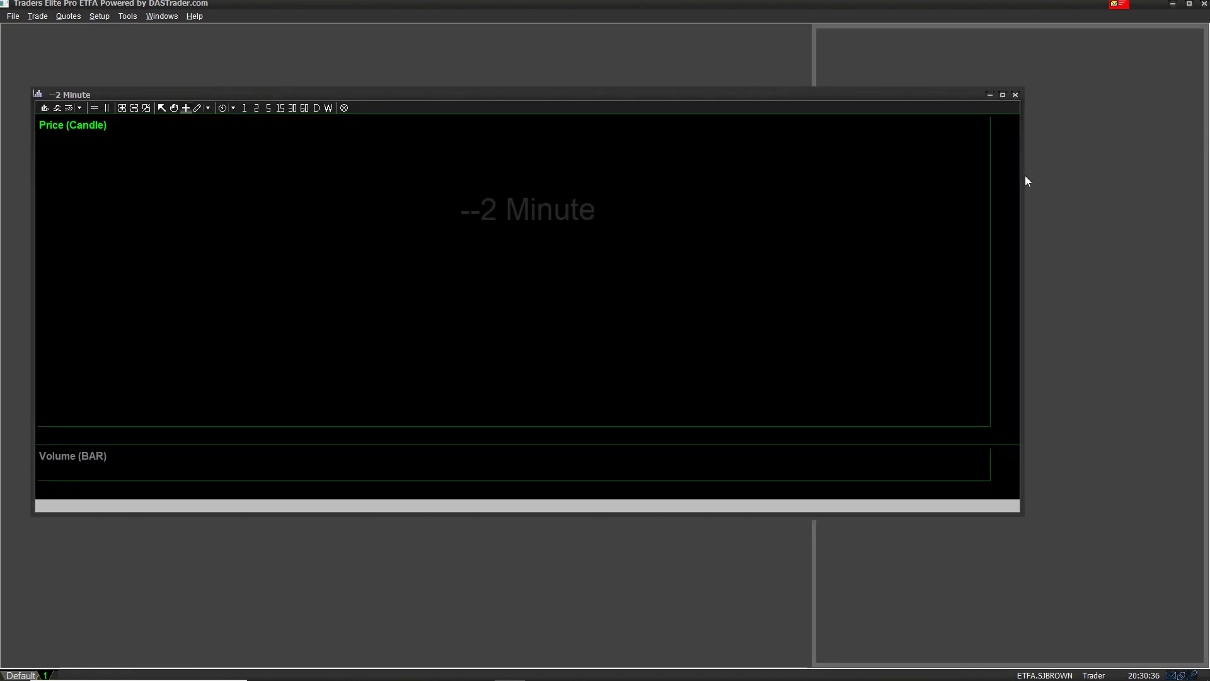
drag(1022, 180, 636, 184)
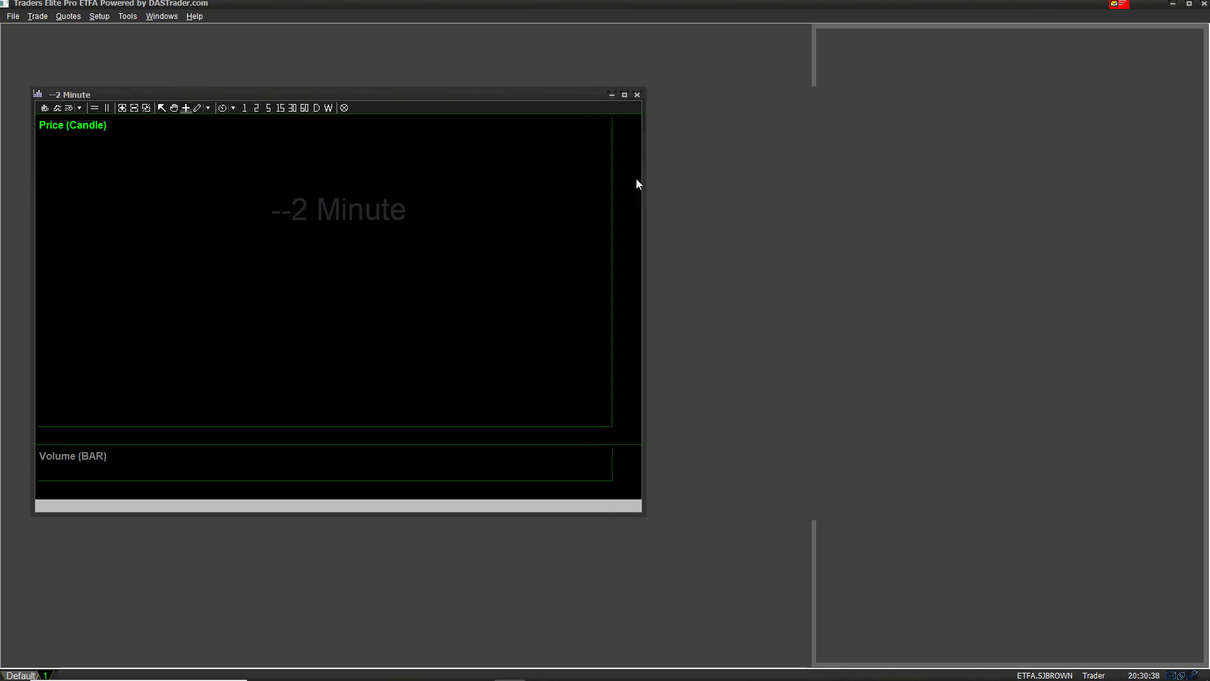
drag(554, 105, 1074, 36)
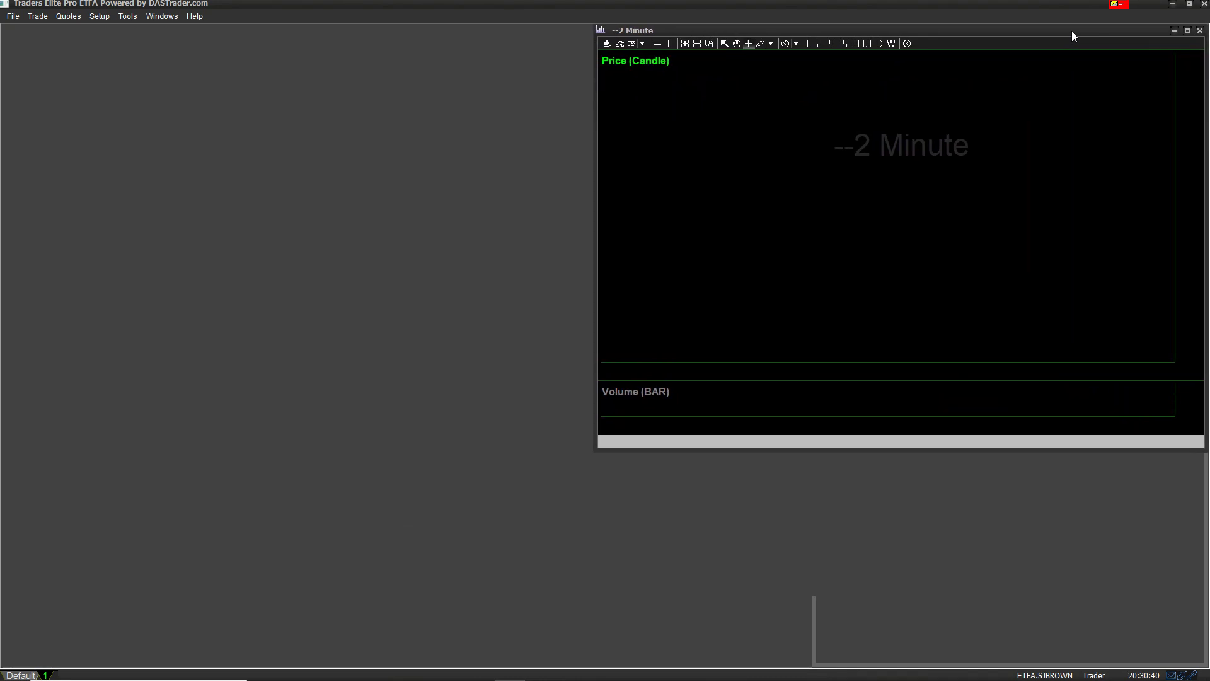
drag(594, 131, 809, 246)
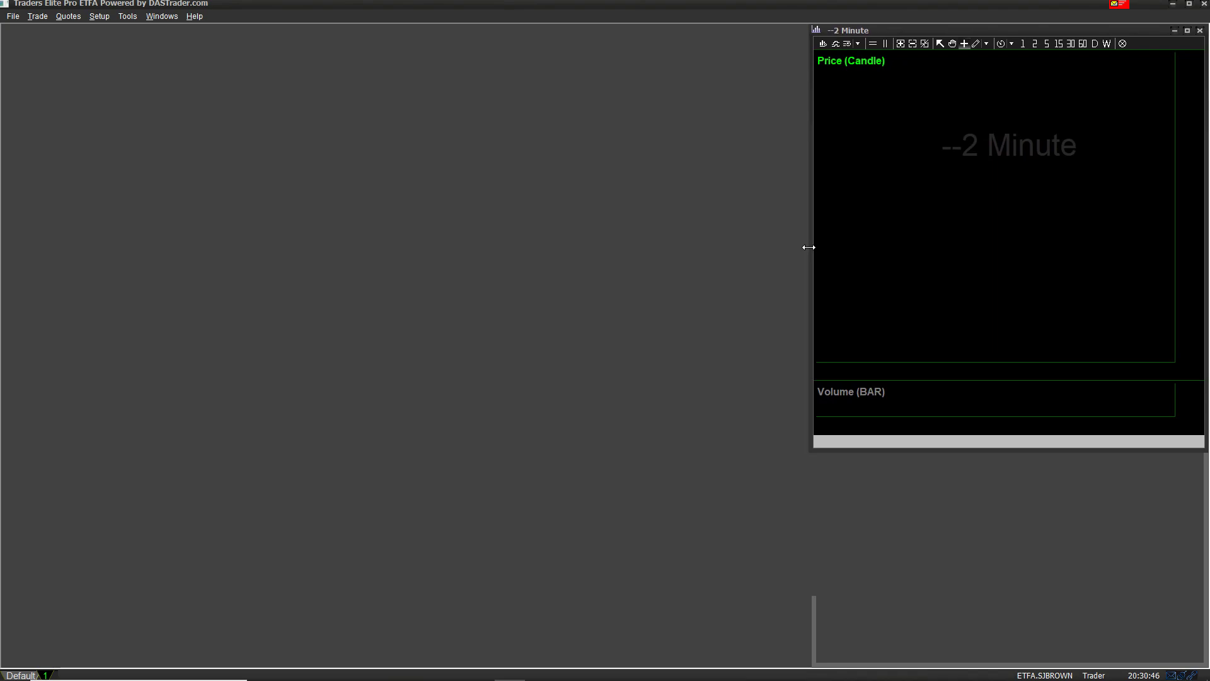
Step: Stretch the new chart down to the desktop's lower edge and slightly trim its width
right_click(920, 31)
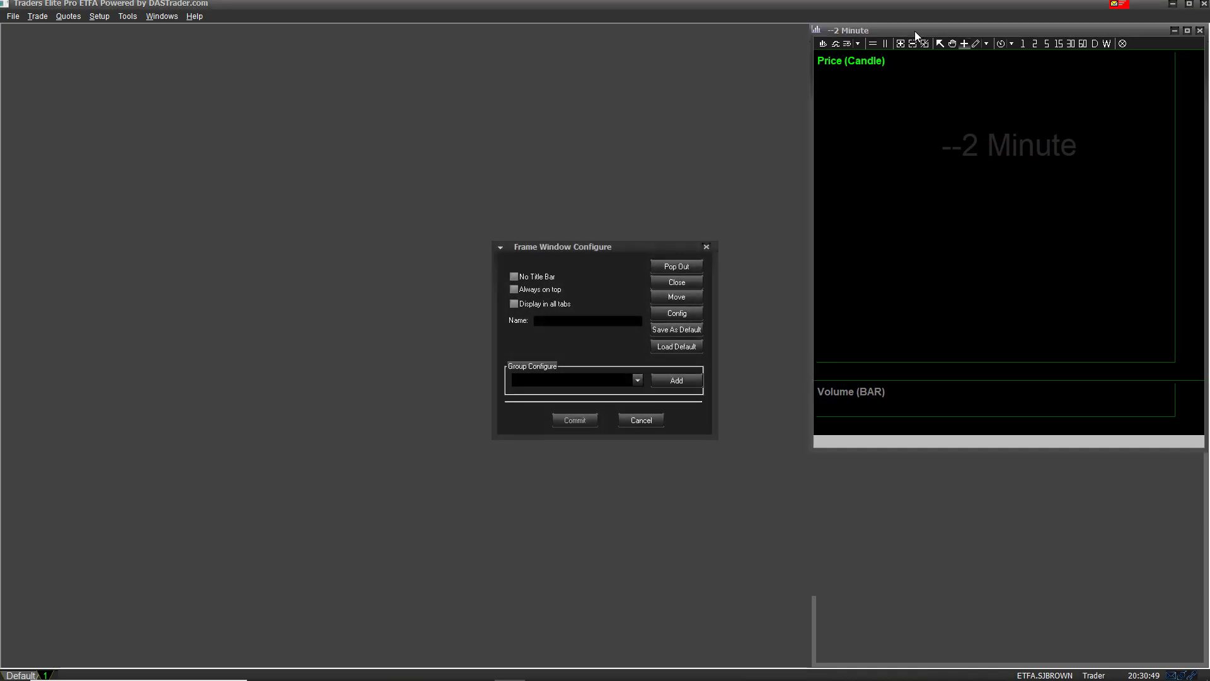
click(706, 247)
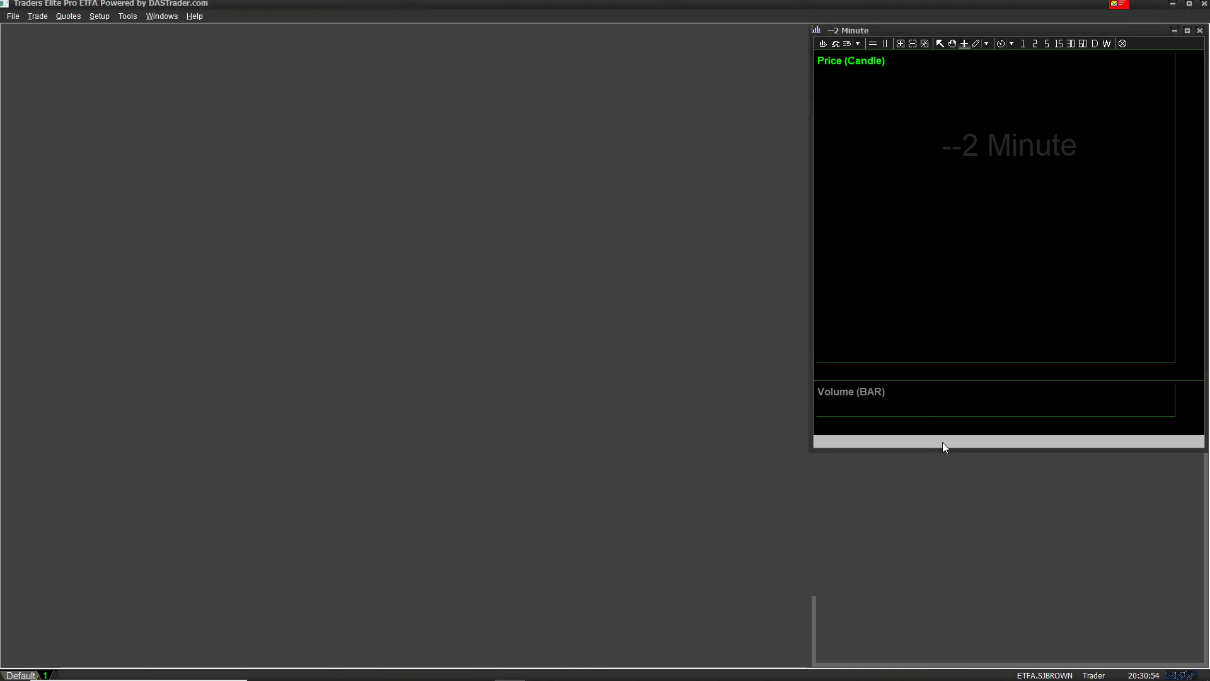
drag(944, 449, 926, 596)
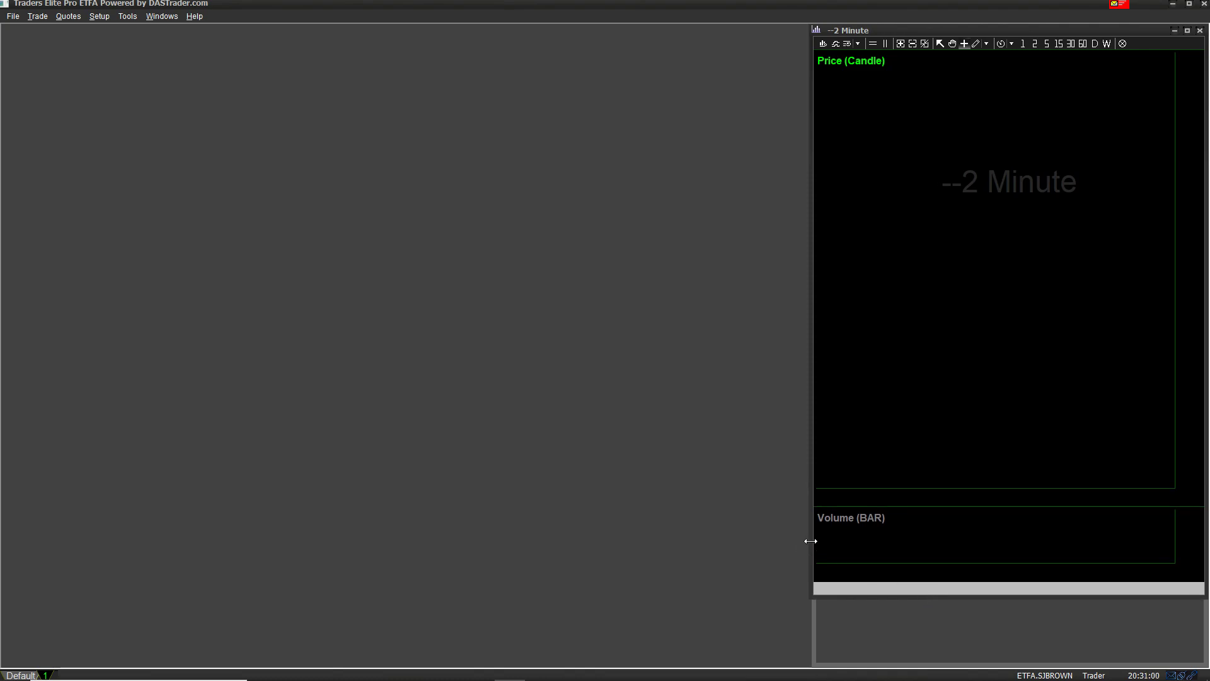
drag(810, 541, 813, 537)
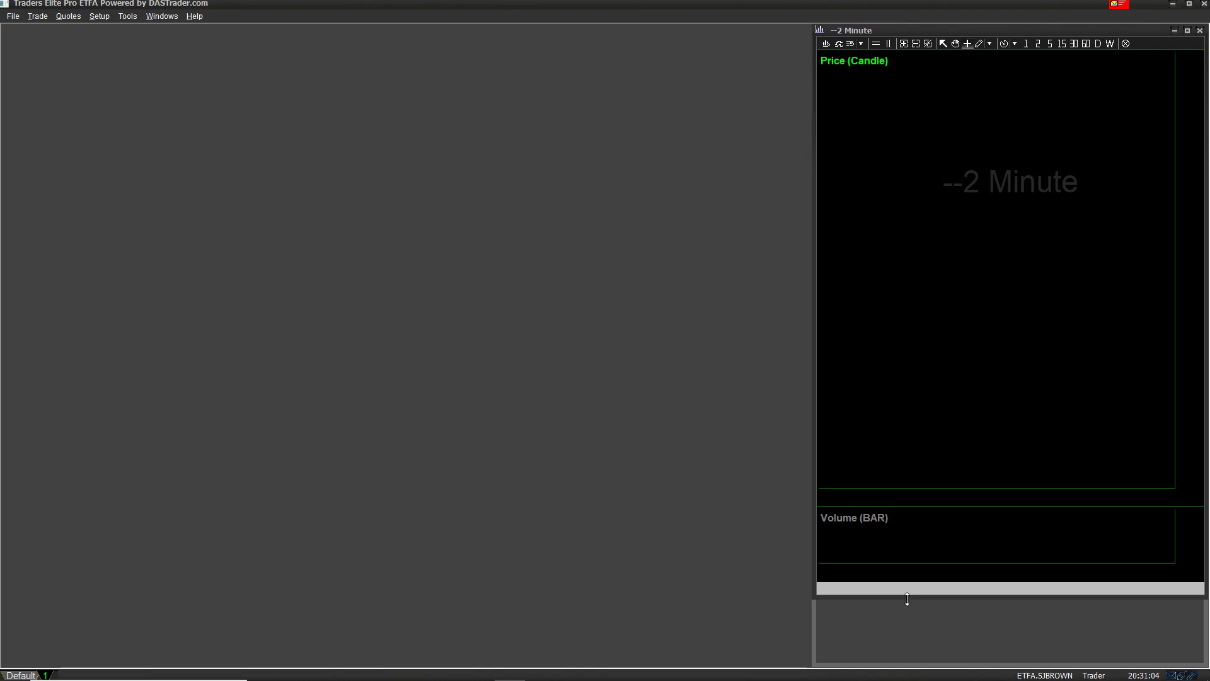
drag(907, 599, 905, 667)
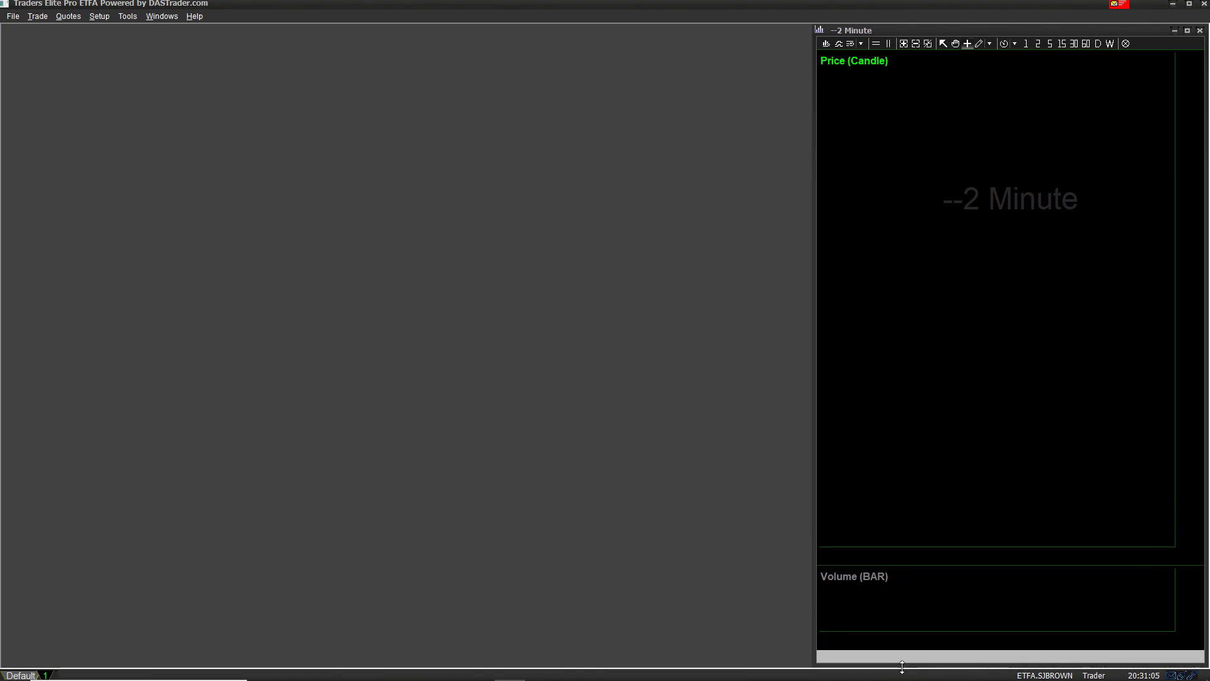
Step: Add a second chart window of matching width and fit it full height along the desktop's left edge
click(68, 16)
click(96, 110)
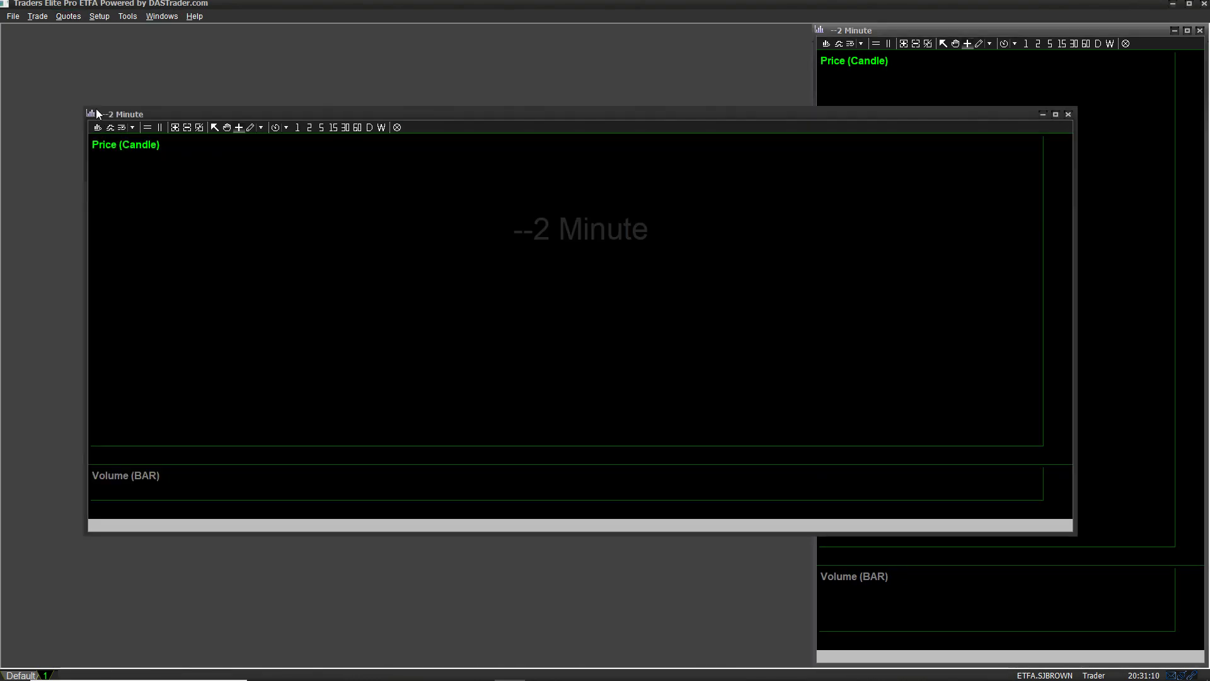
drag(250, 119, 398, 40)
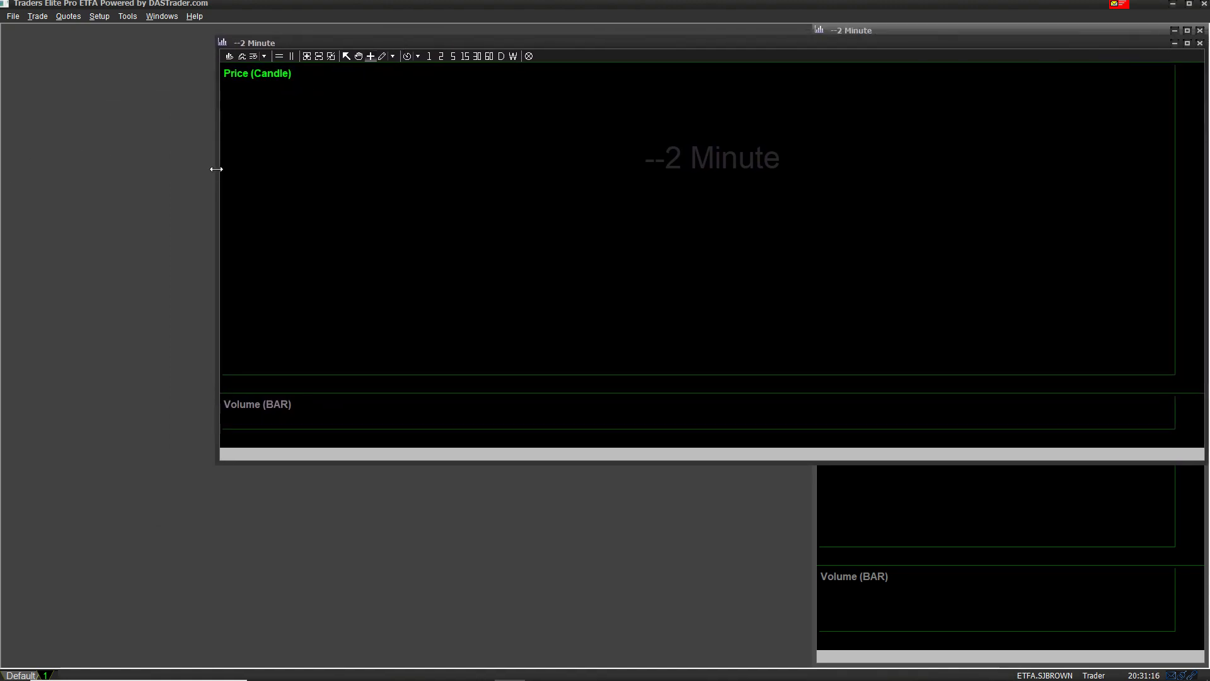
drag(215, 168, 813, 238)
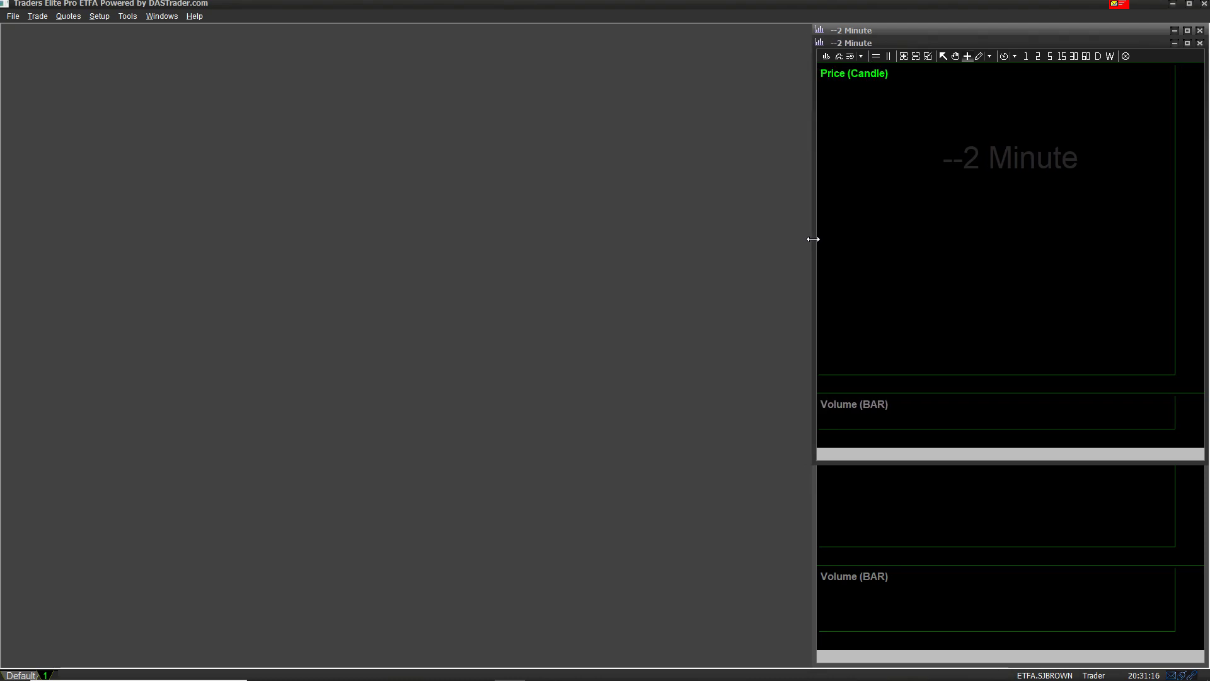
drag(882, 43, 71, 33)
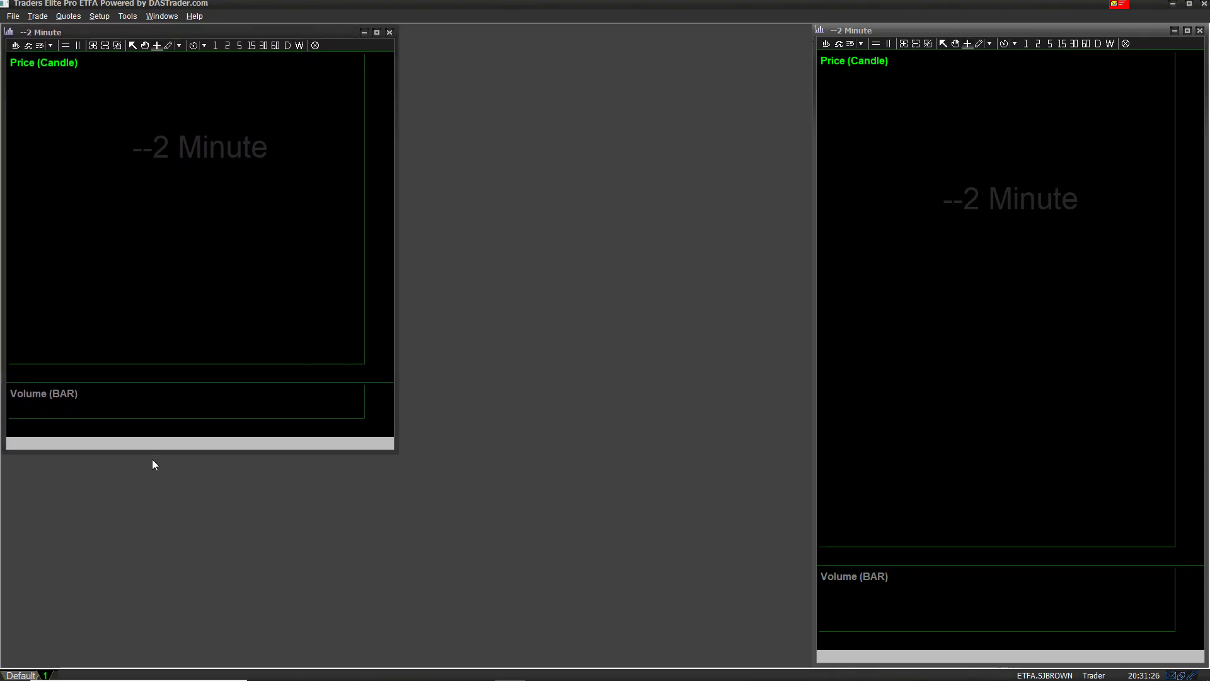
drag(162, 453, 166, 666)
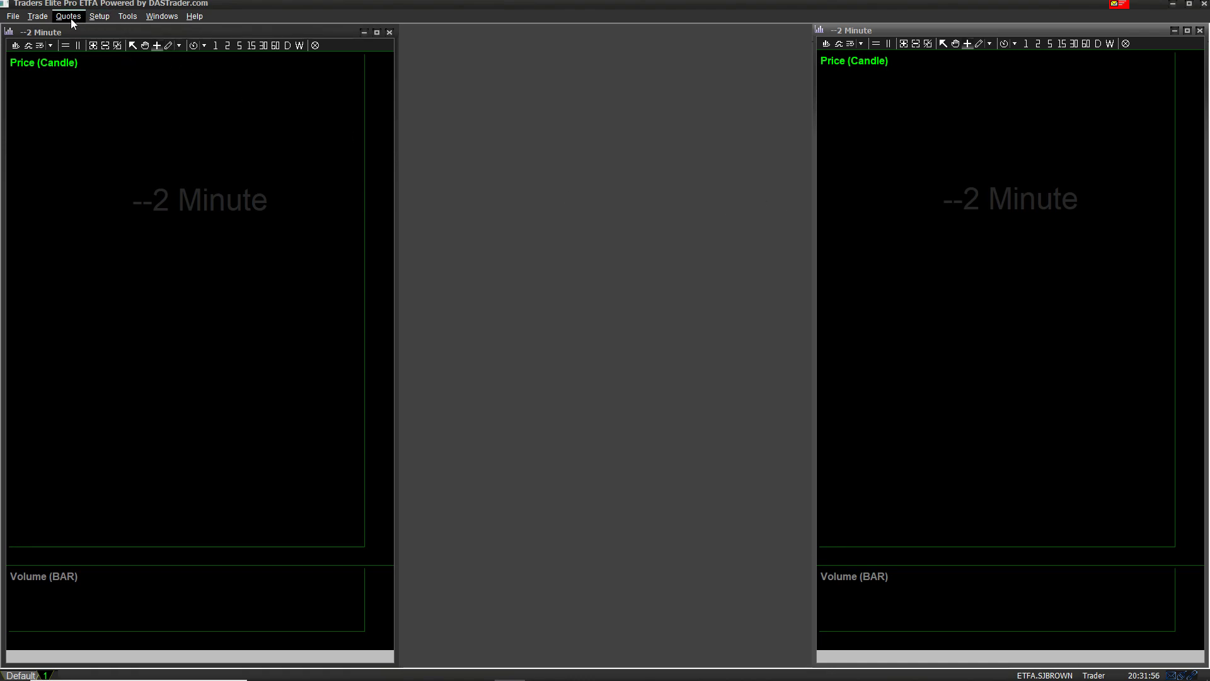
Step: Check the Default desktop's layout and add the Accounts window between the two charts on desktop 1
click(34, 675)
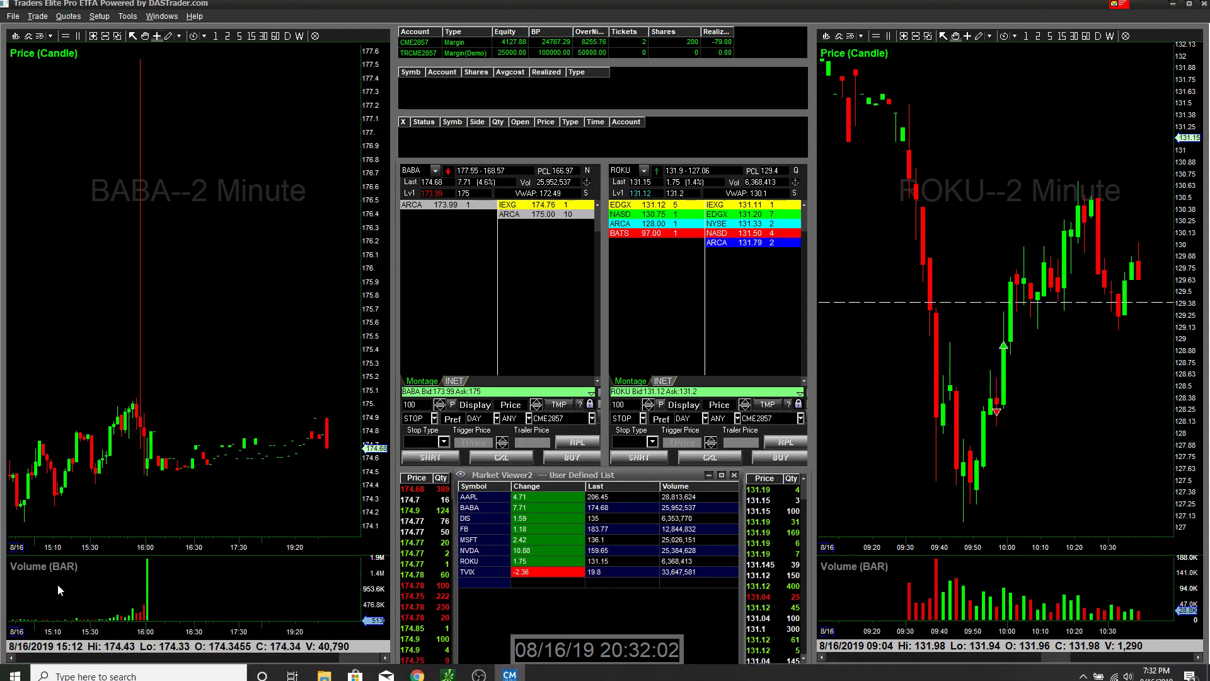
click(46, 675)
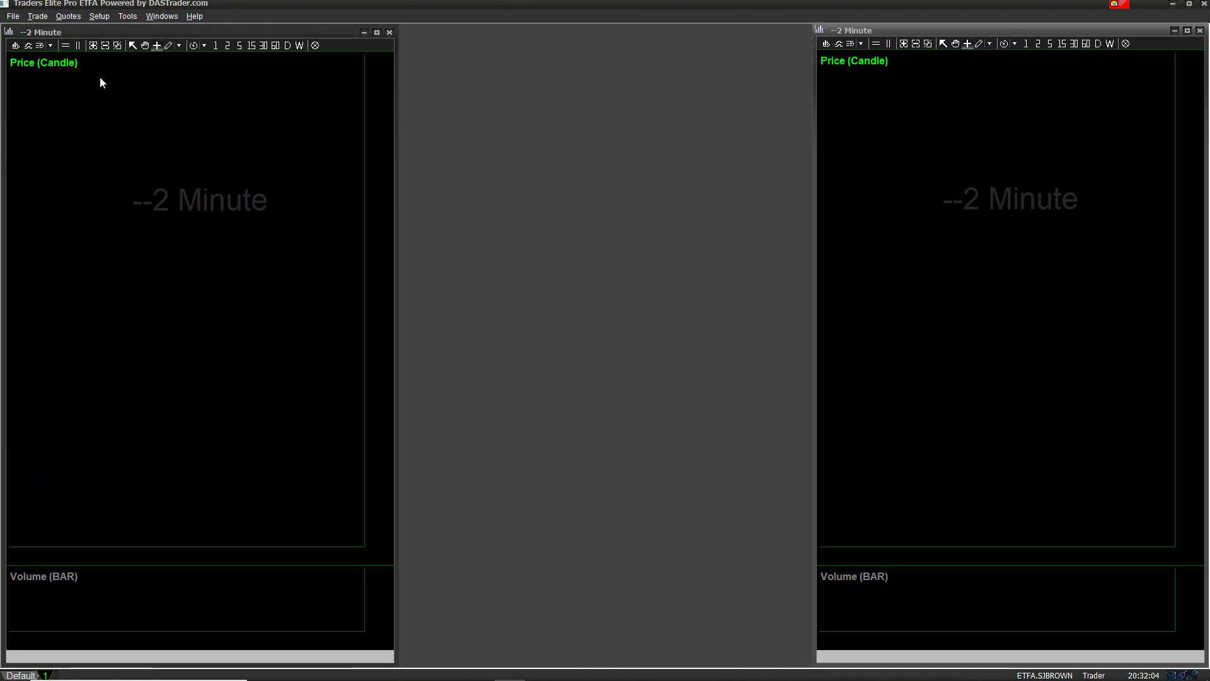
click(44, 18)
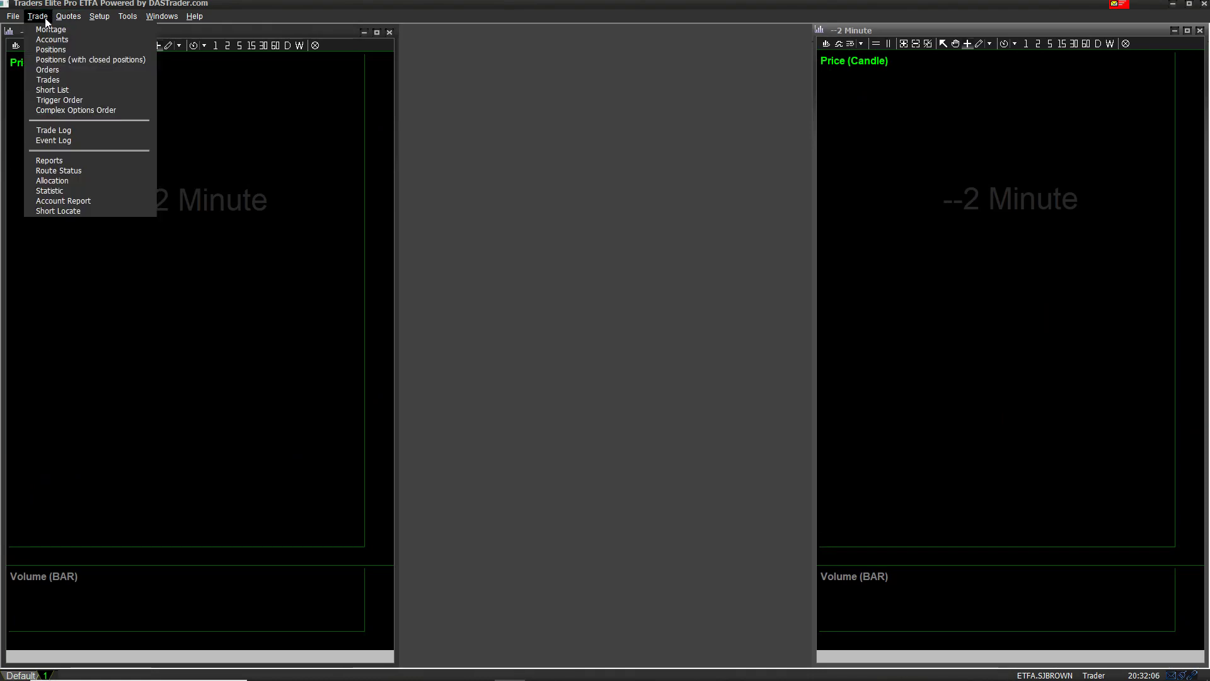
click(51, 38)
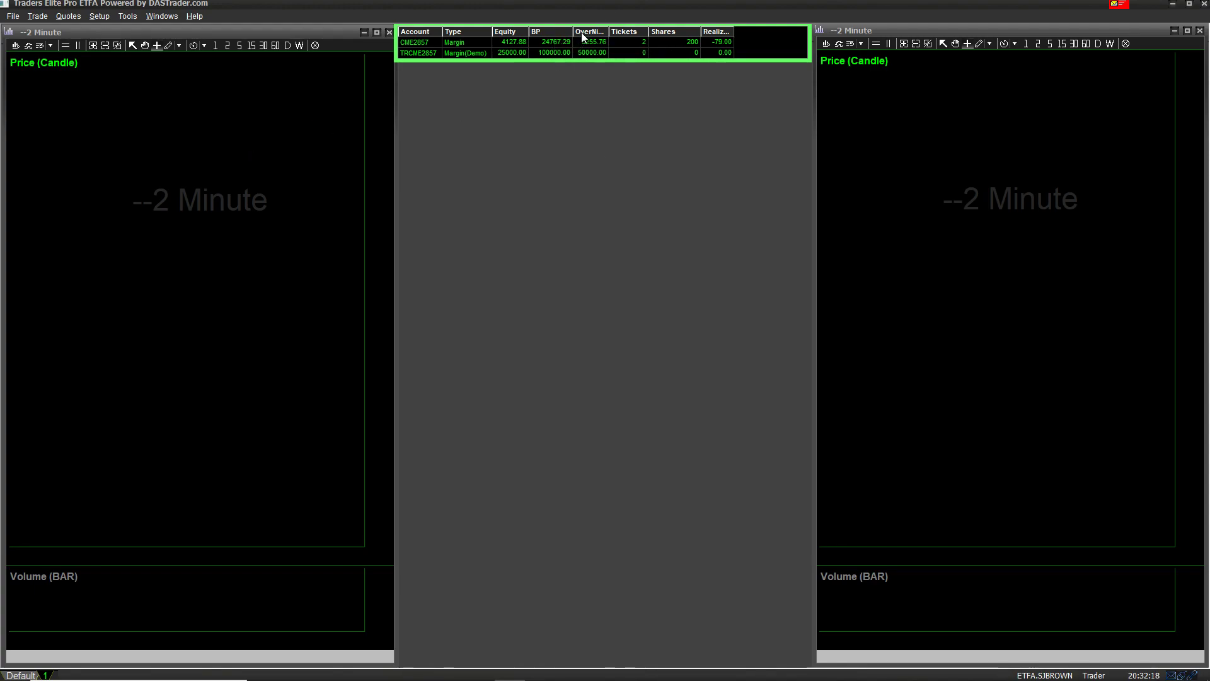
click(823, 138)
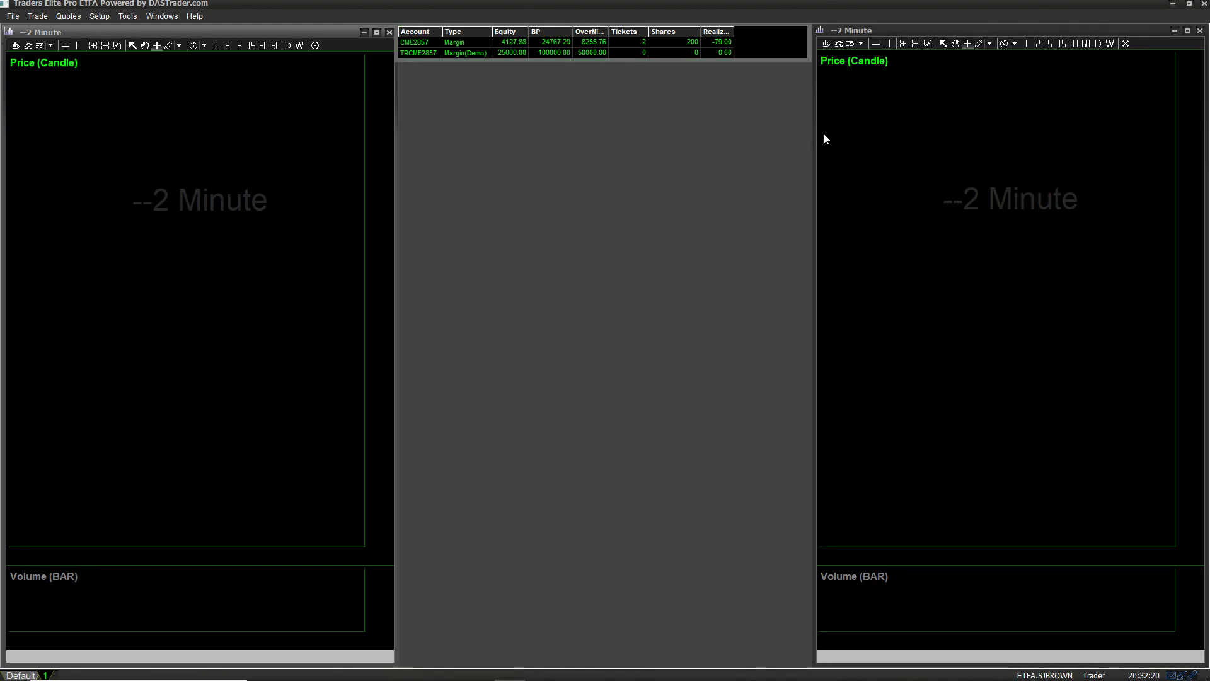
Step: Examine the colour and column configuration of the Accounts window
right_click(401, 46)
click(414, 51)
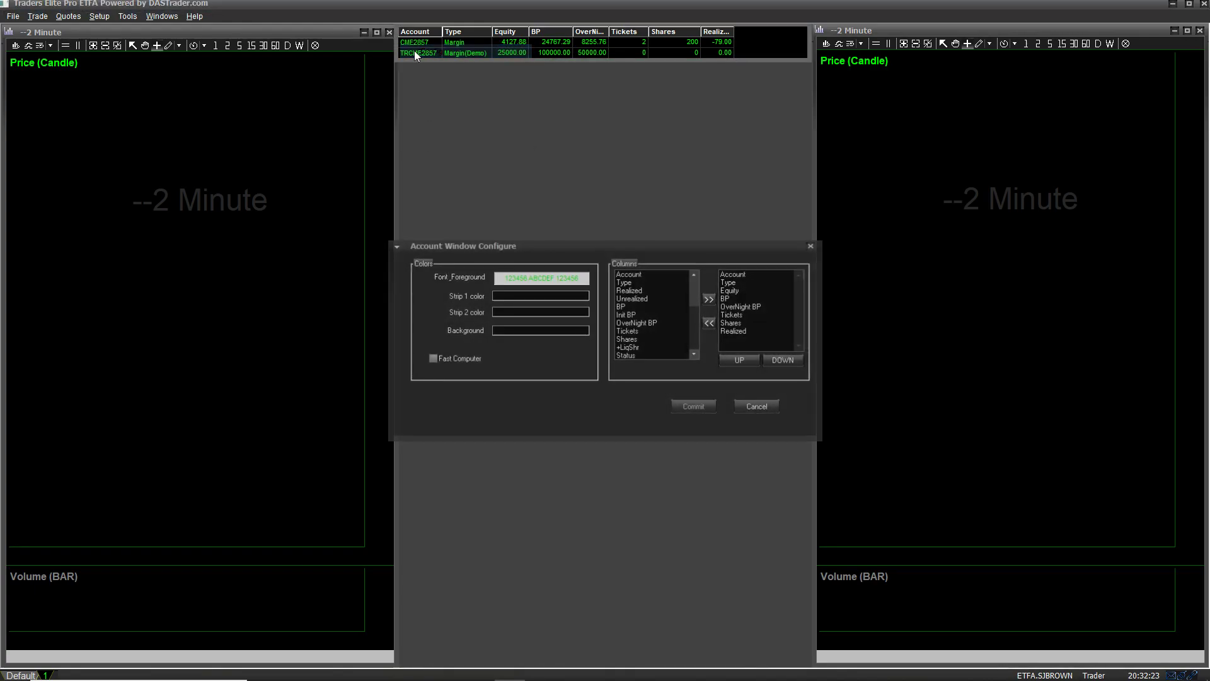
click(812, 245)
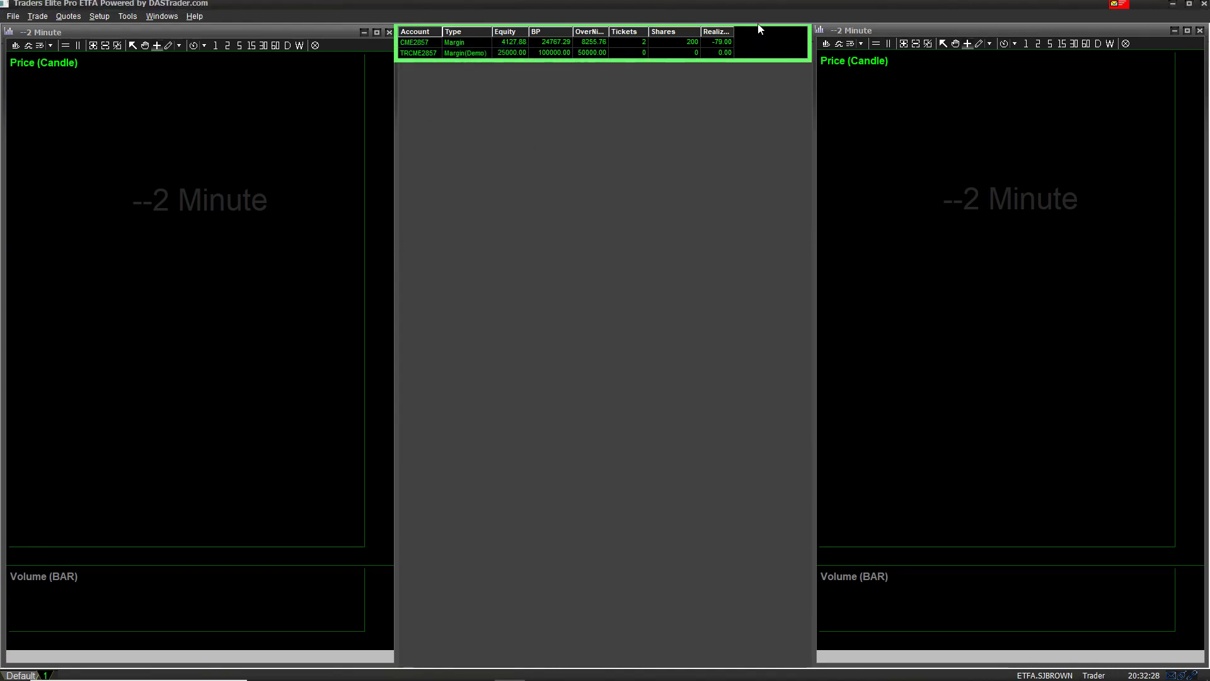
Step: Switch the Accounts window's No Title Bar option off and back on
right_click(757, 25)
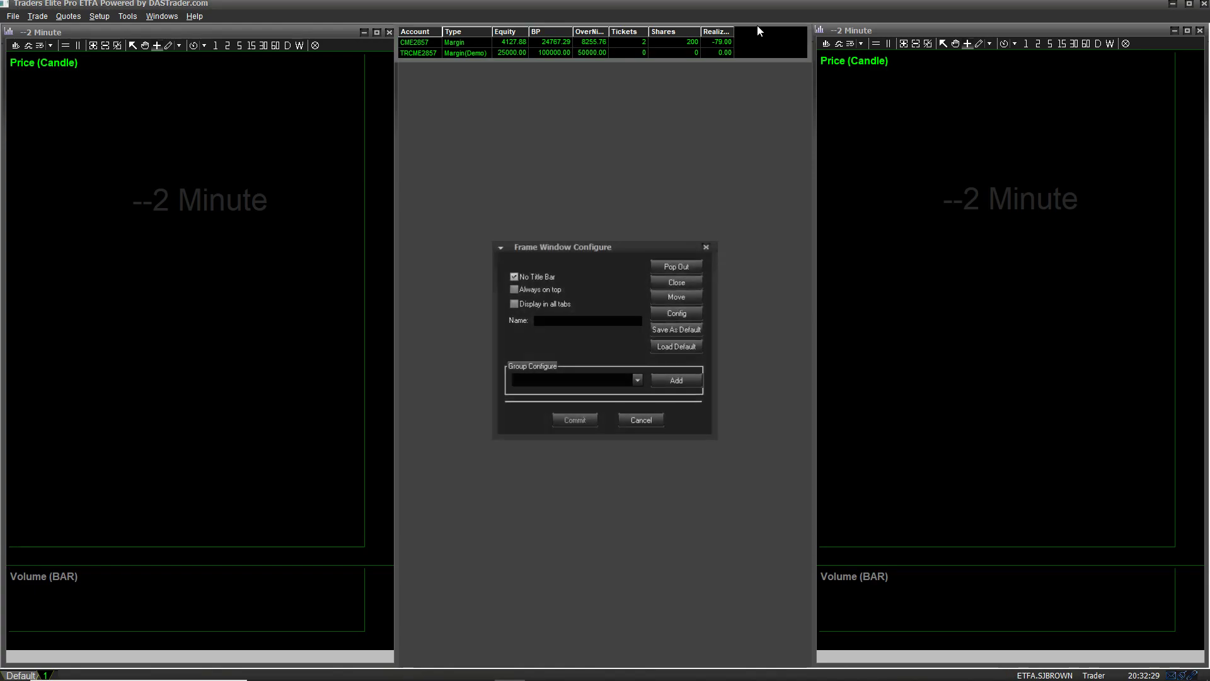
click(515, 277)
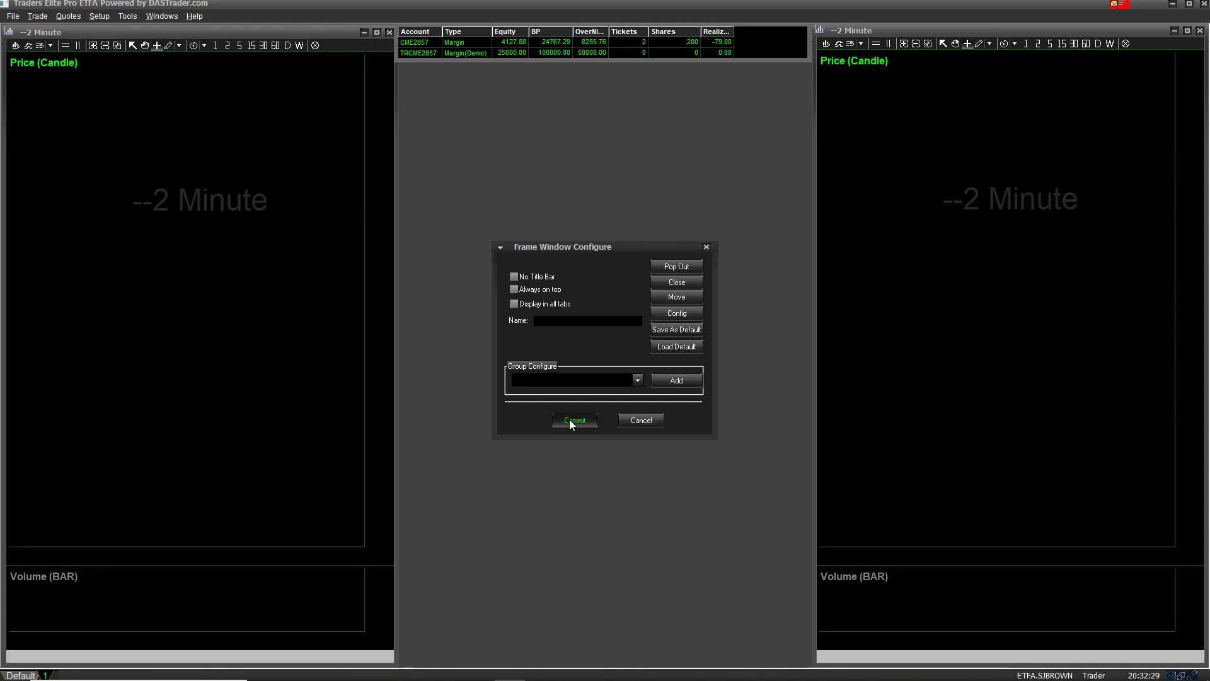
click(569, 418)
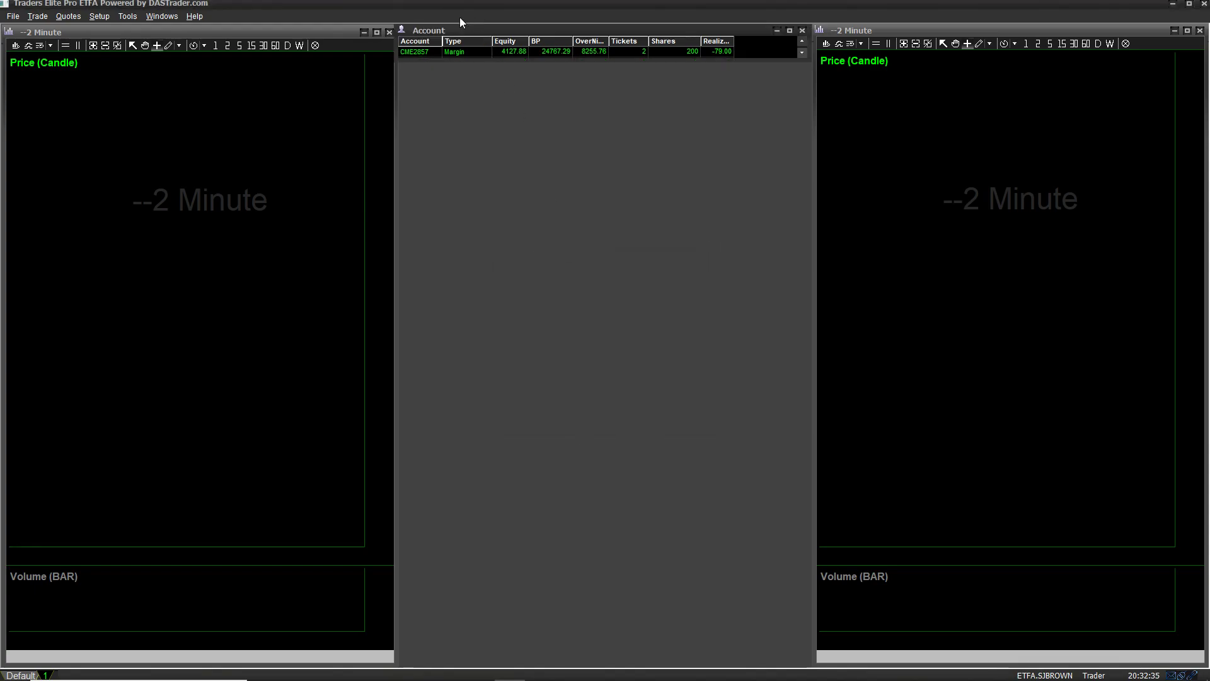
right_click(694, 29)
click(515, 276)
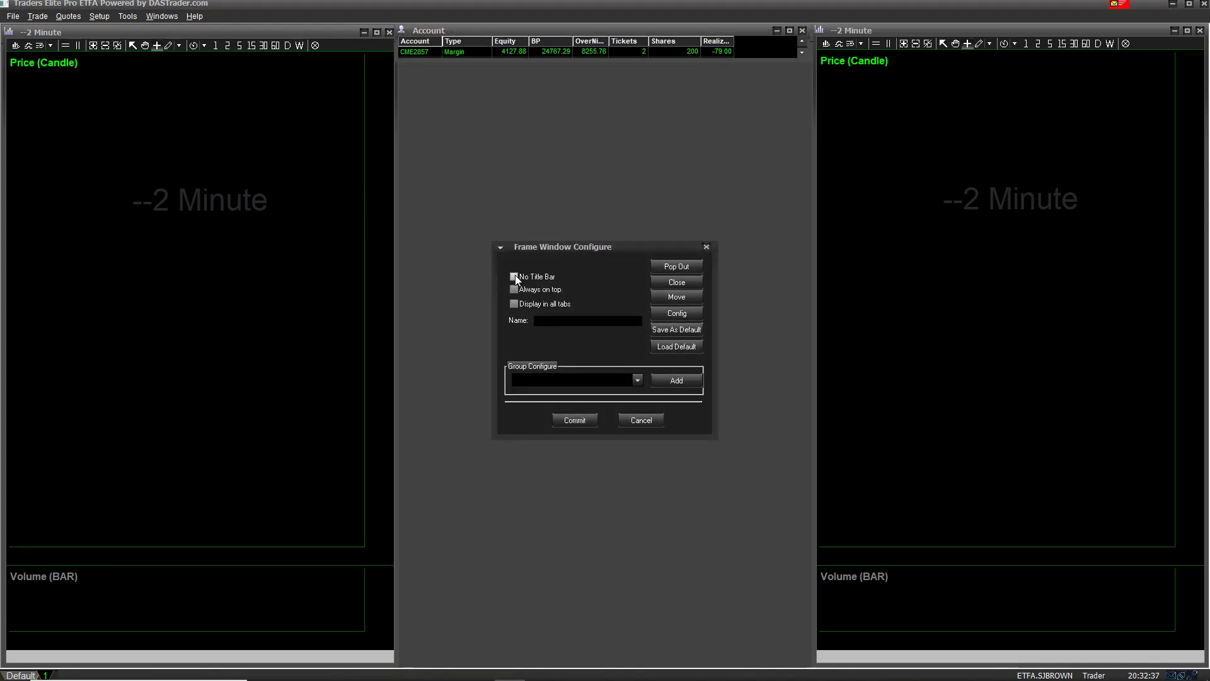
click(589, 418)
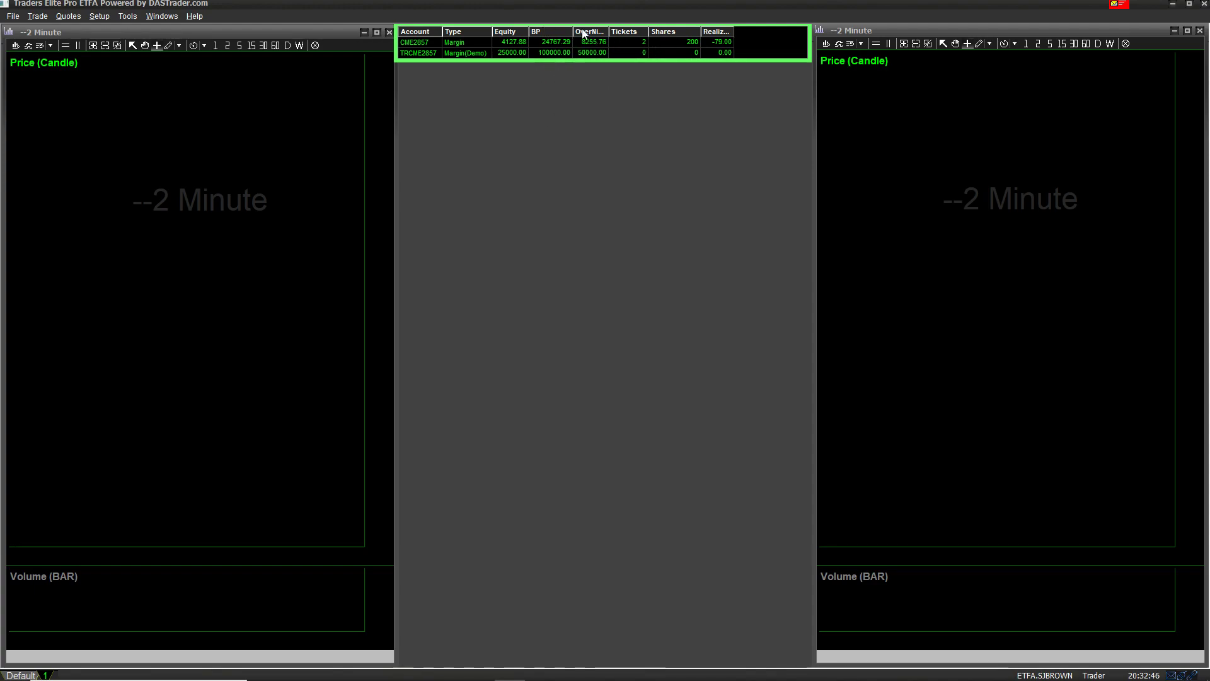
Step: Add the Positions window directly below the Accounts window
click(64, 16)
click(498, 141)
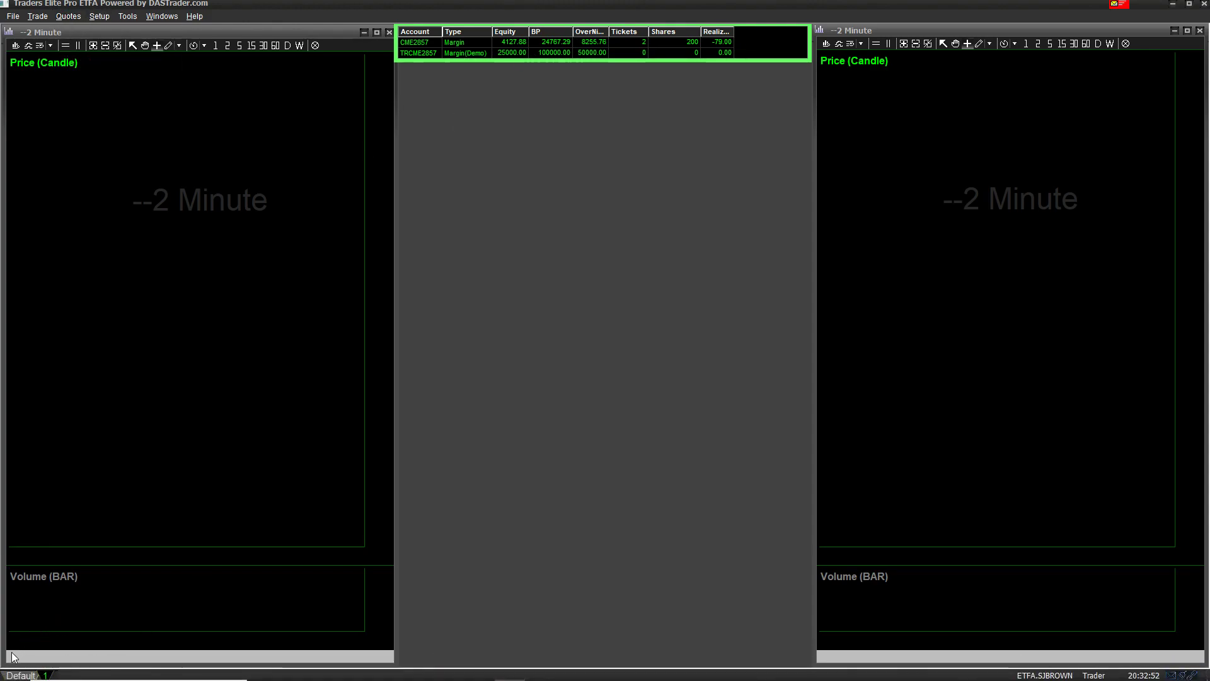
click(46, 18)
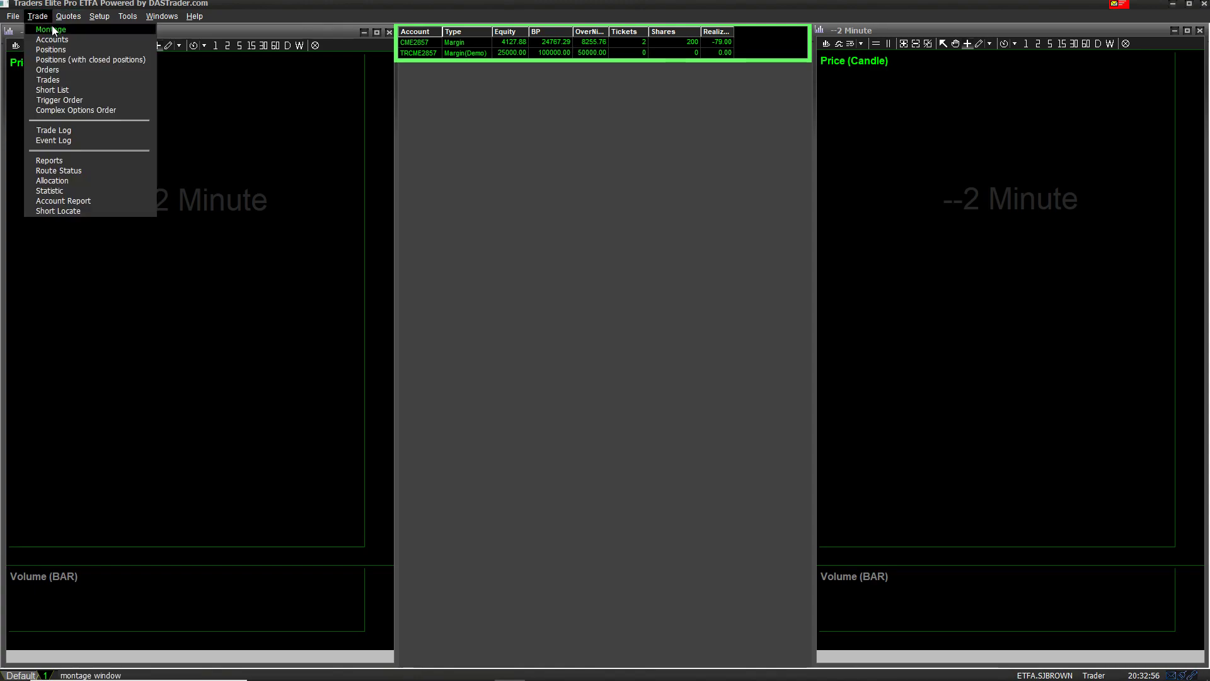
click(51, 50)
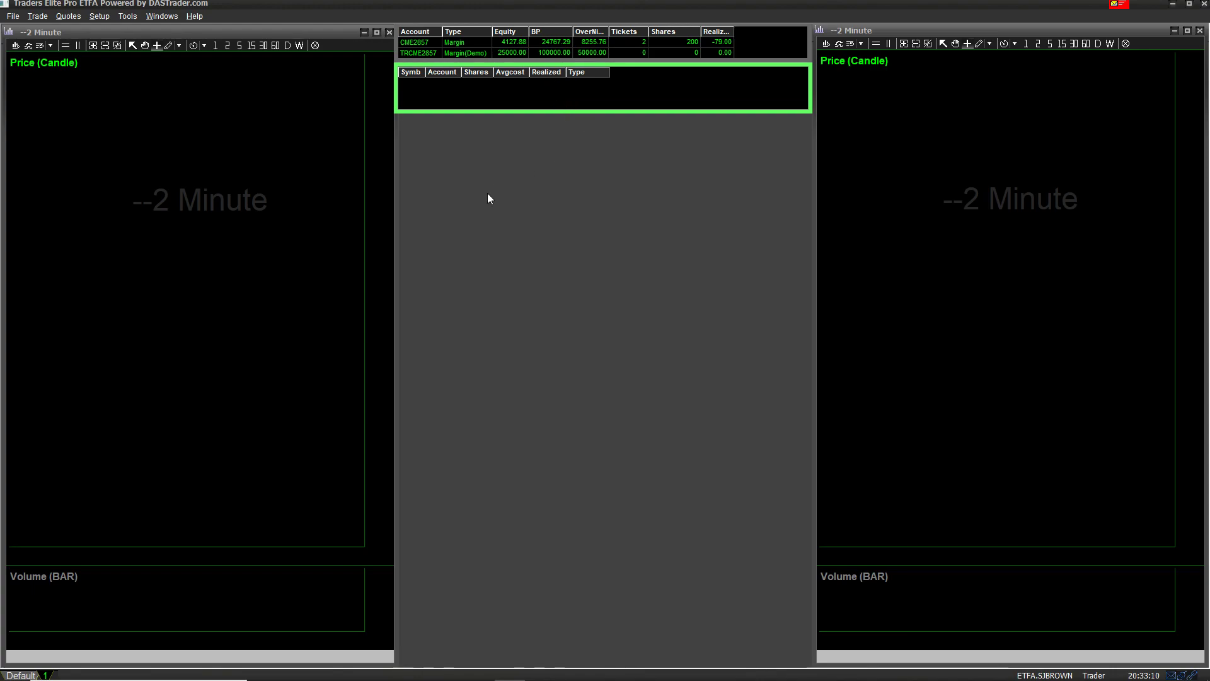
Step: Add the Orders window directly below the Accounts window, with the Positions window moved directly beneath it
click(45, 23)
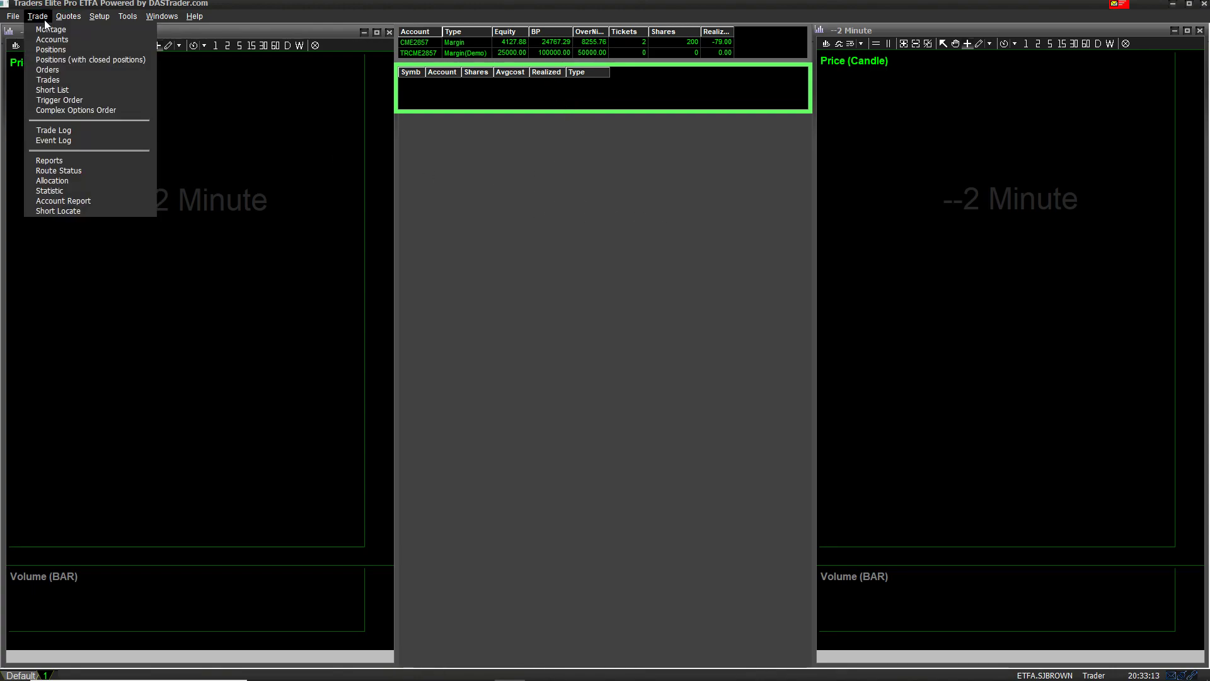
click(47, 70)
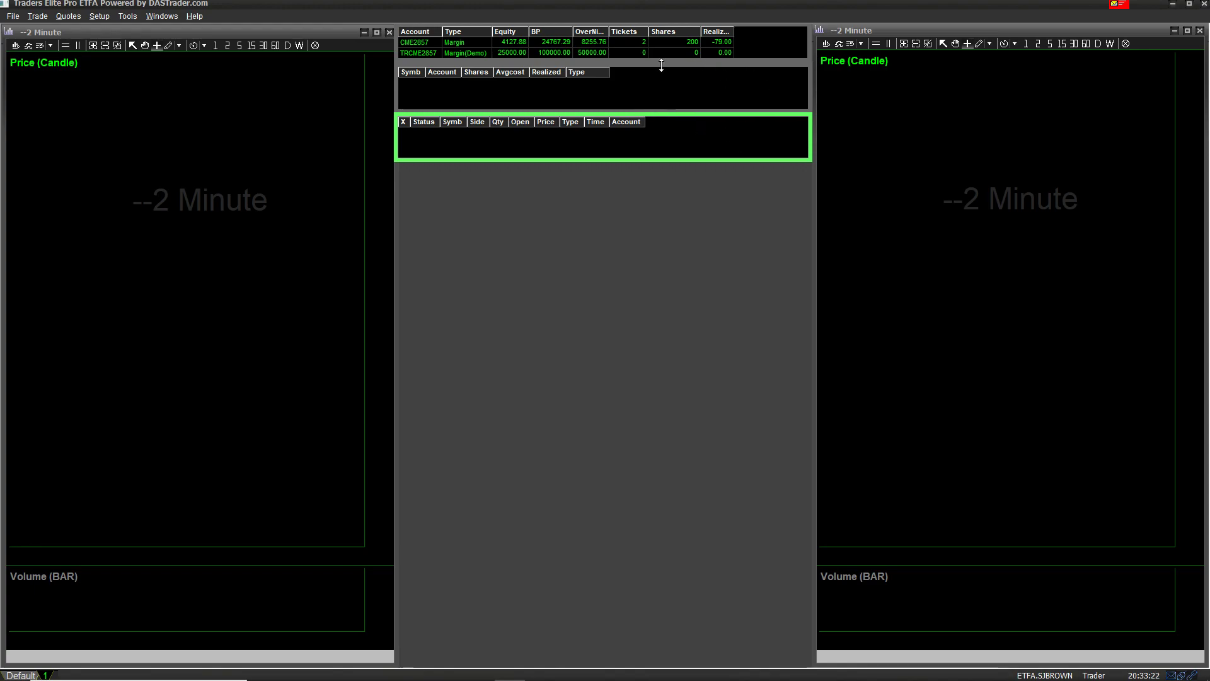
drag(660, 71, 667, 170)
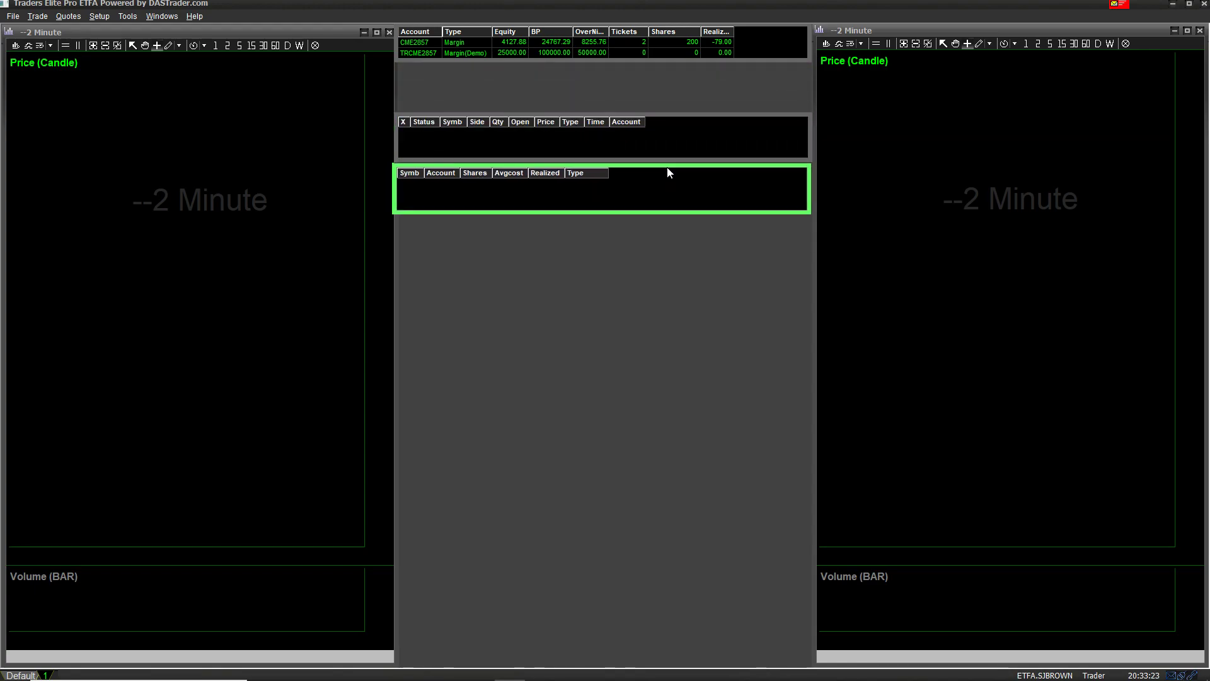
click(657, 120)
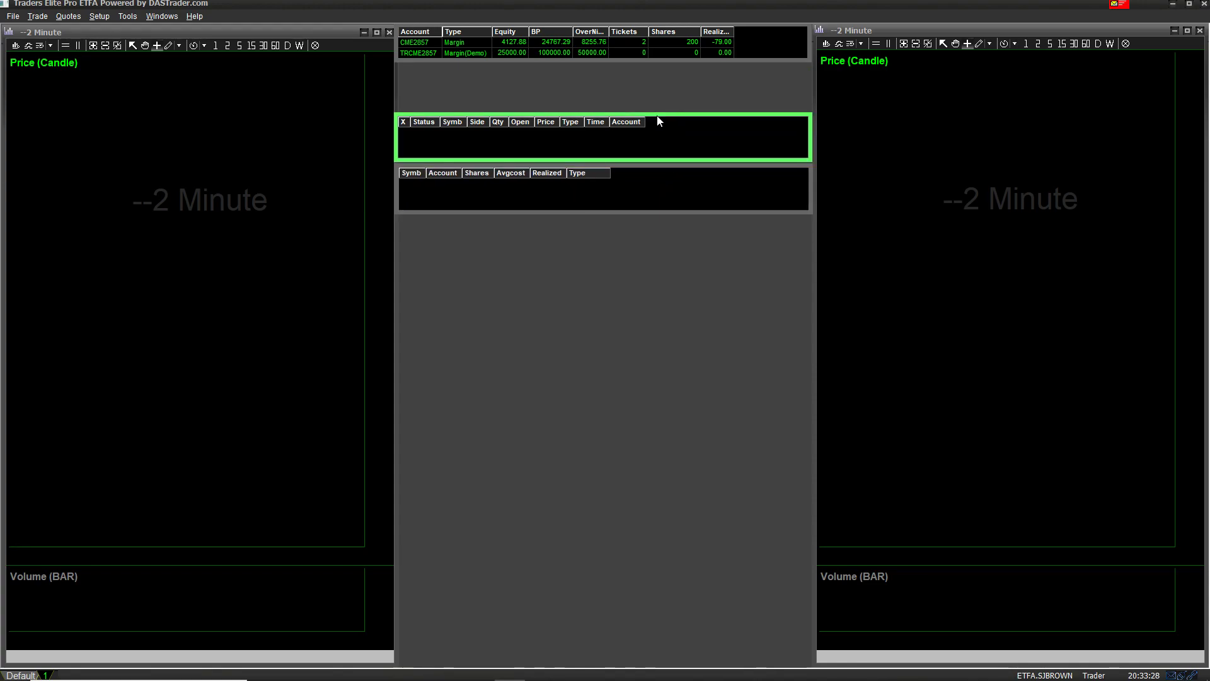
drag(658, 120, 658, 68)
drag(645, 163, 639, 122)
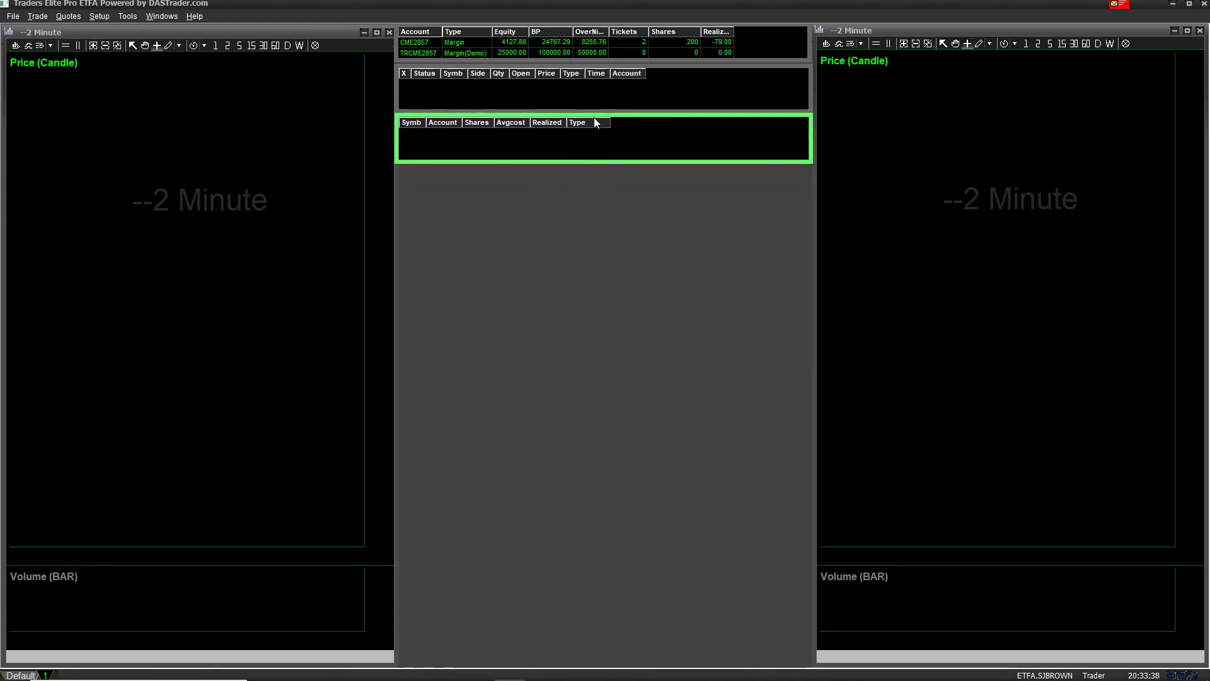
click(661, 74)
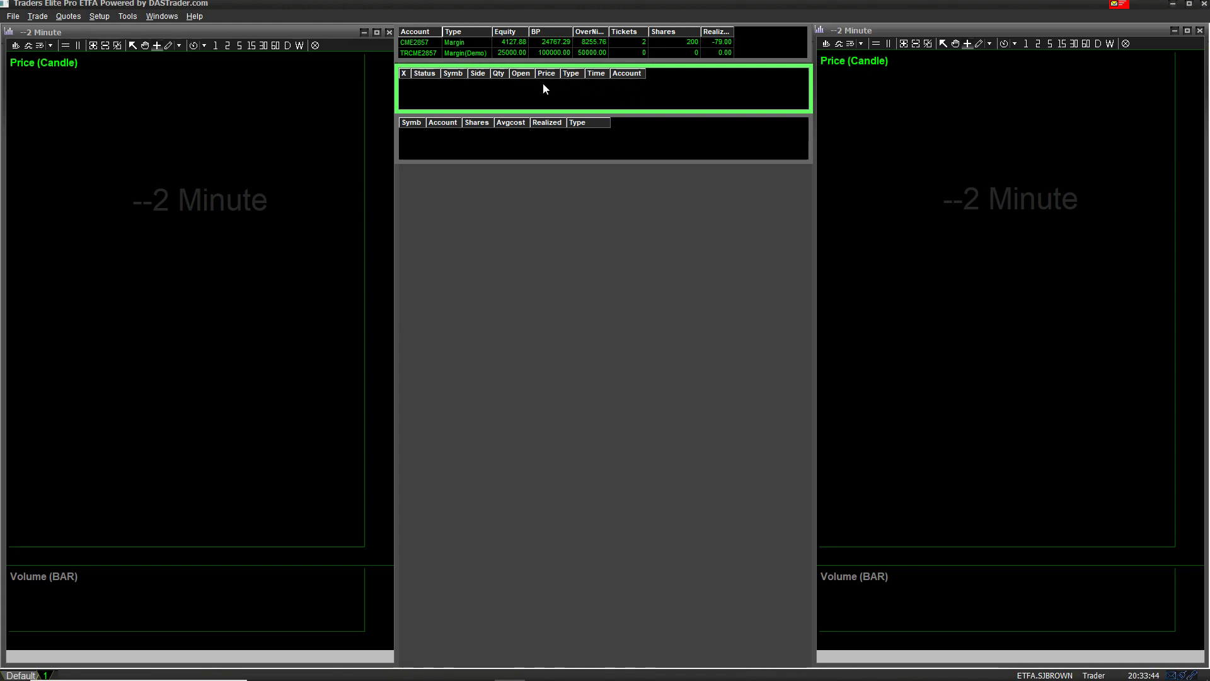
click(592, 143)
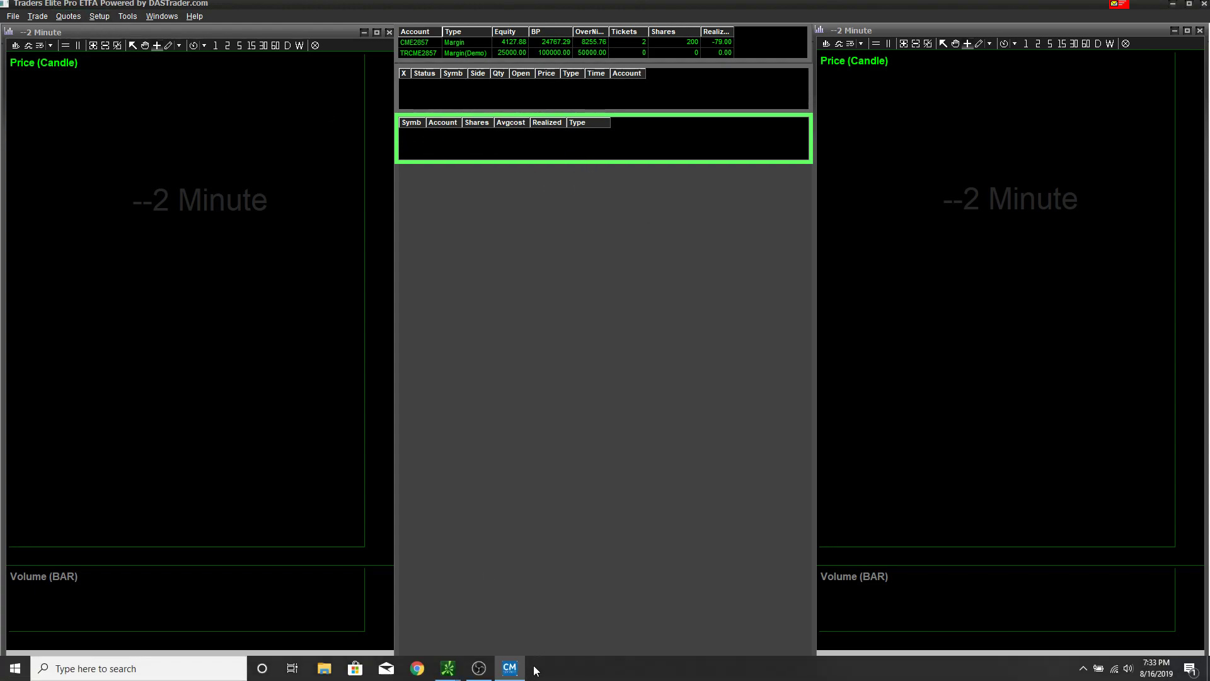
Step: Add two Montage windows side by side directly below the Positions window
click(39, 16)
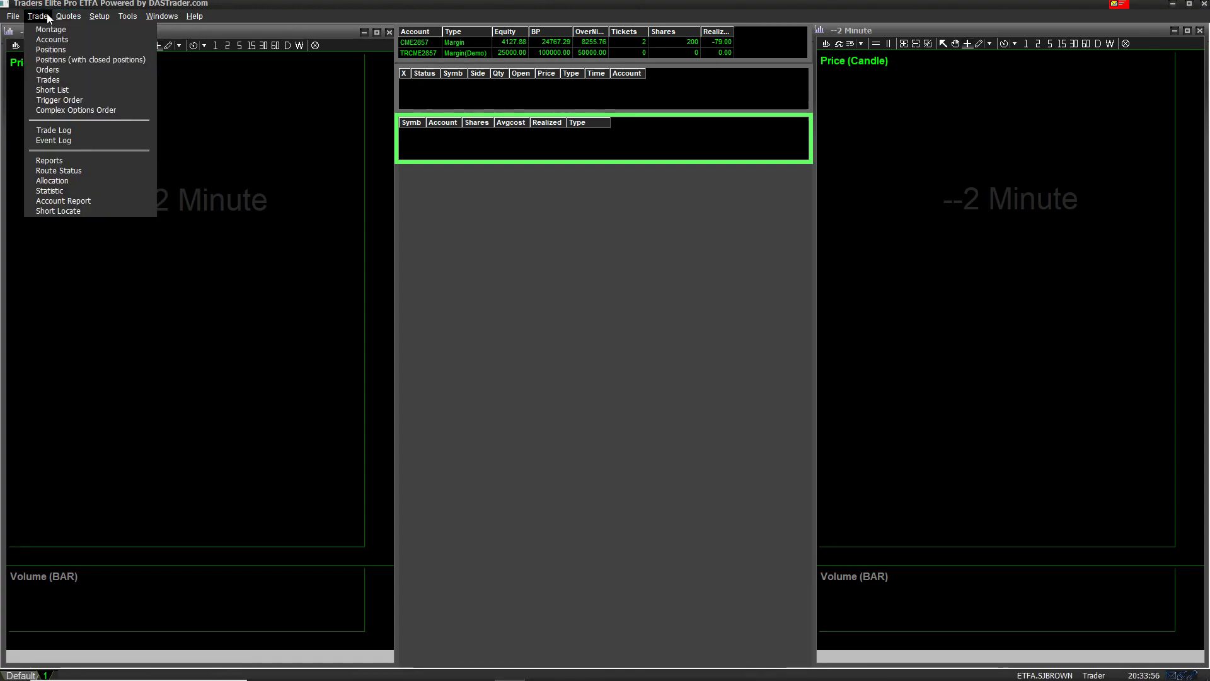
click(50, 30)
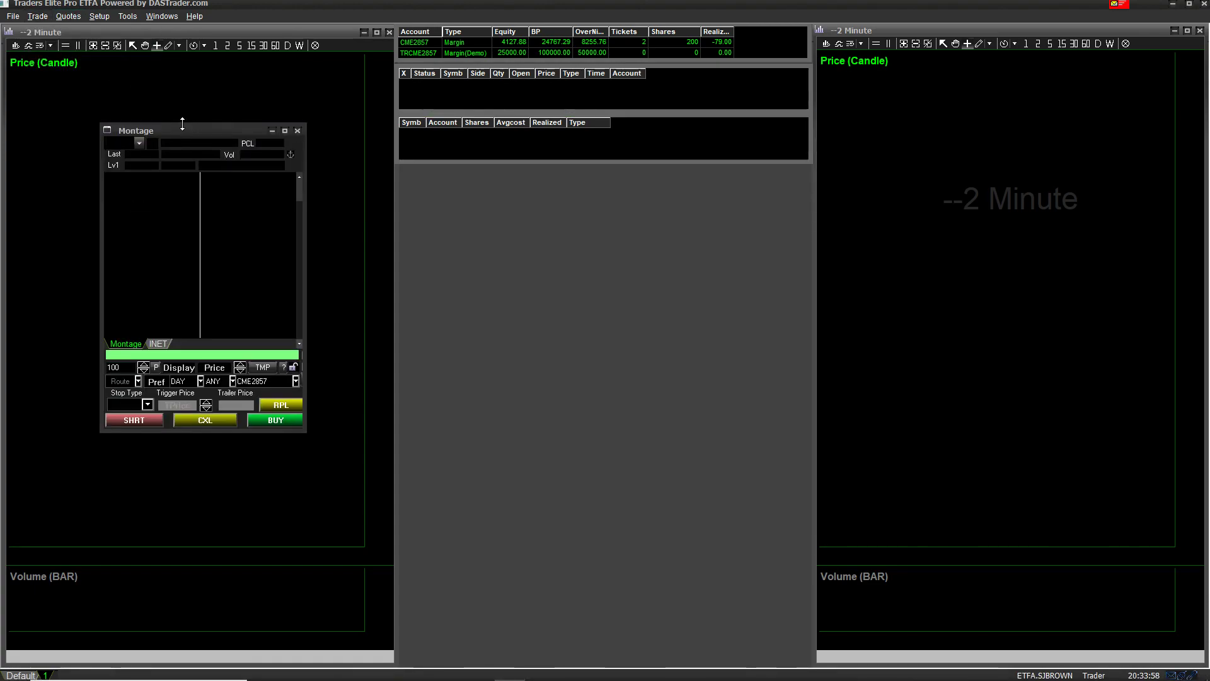
drag(202, 129, 475, 168)
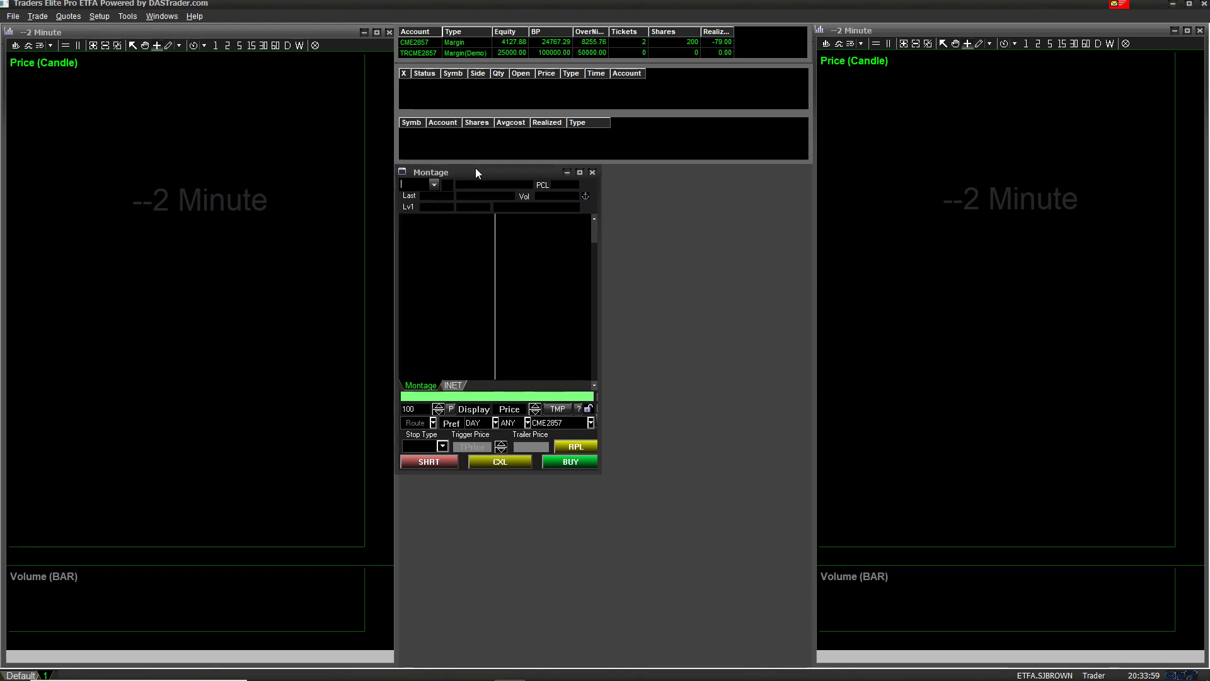
click(45, 18)
click(50, 30)
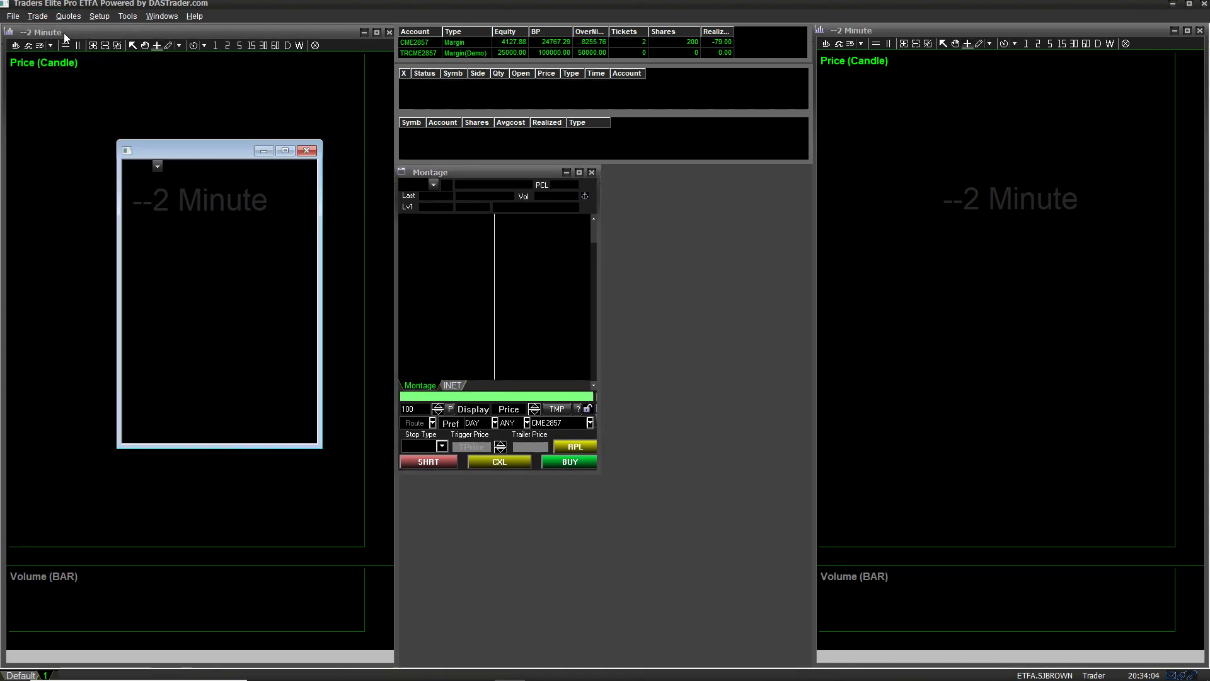
drag(258, 135, 718, 171)
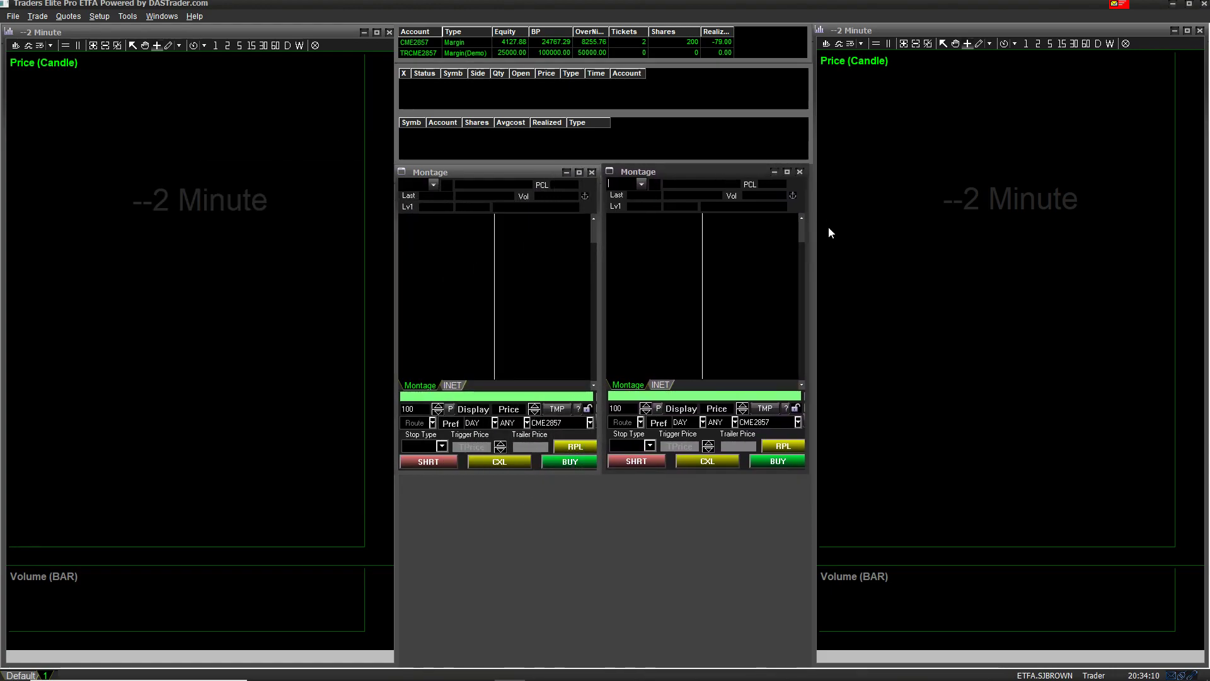
drag(708, 178, 707, 177)
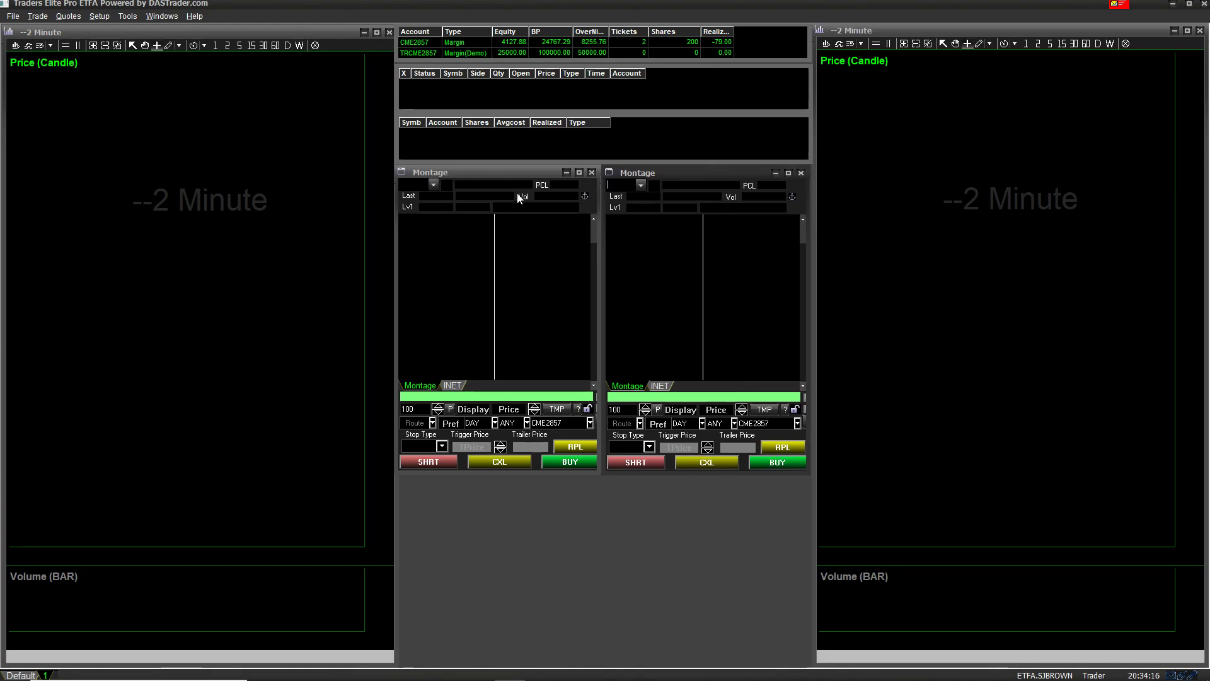
Step: Link each Montage to the chart beside it and load AAPL in the first Montage and ROKU in the second
click(584, 197)
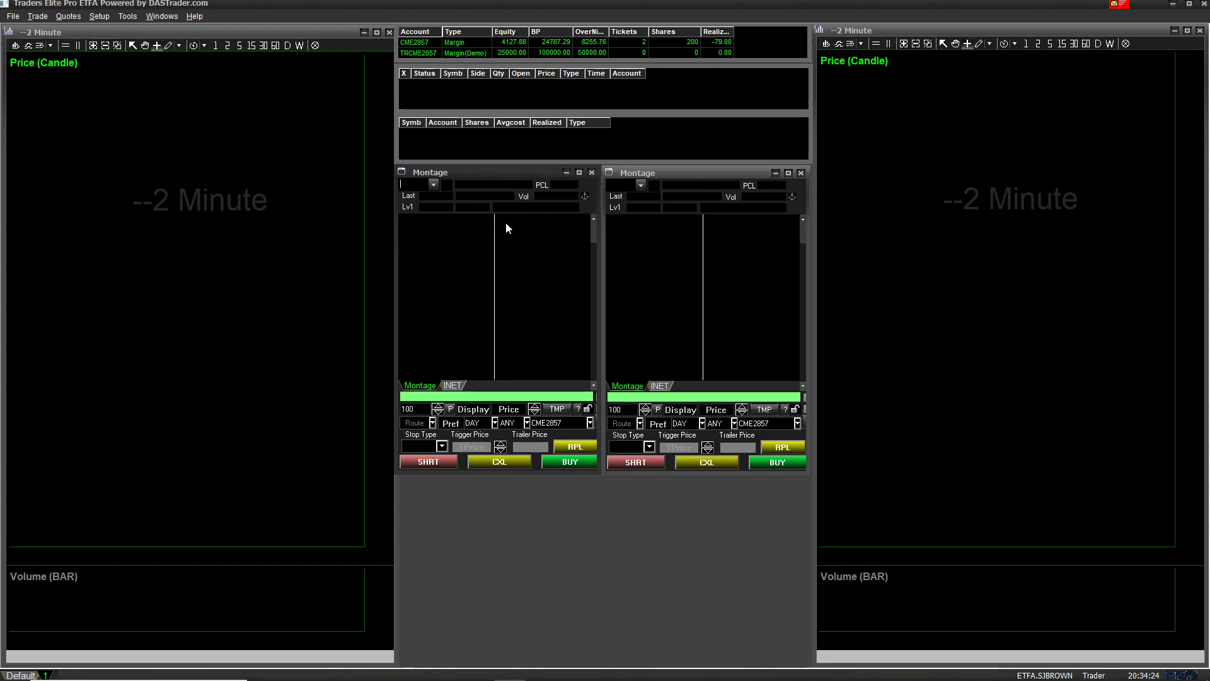
drag(793, 198, 868, 281)
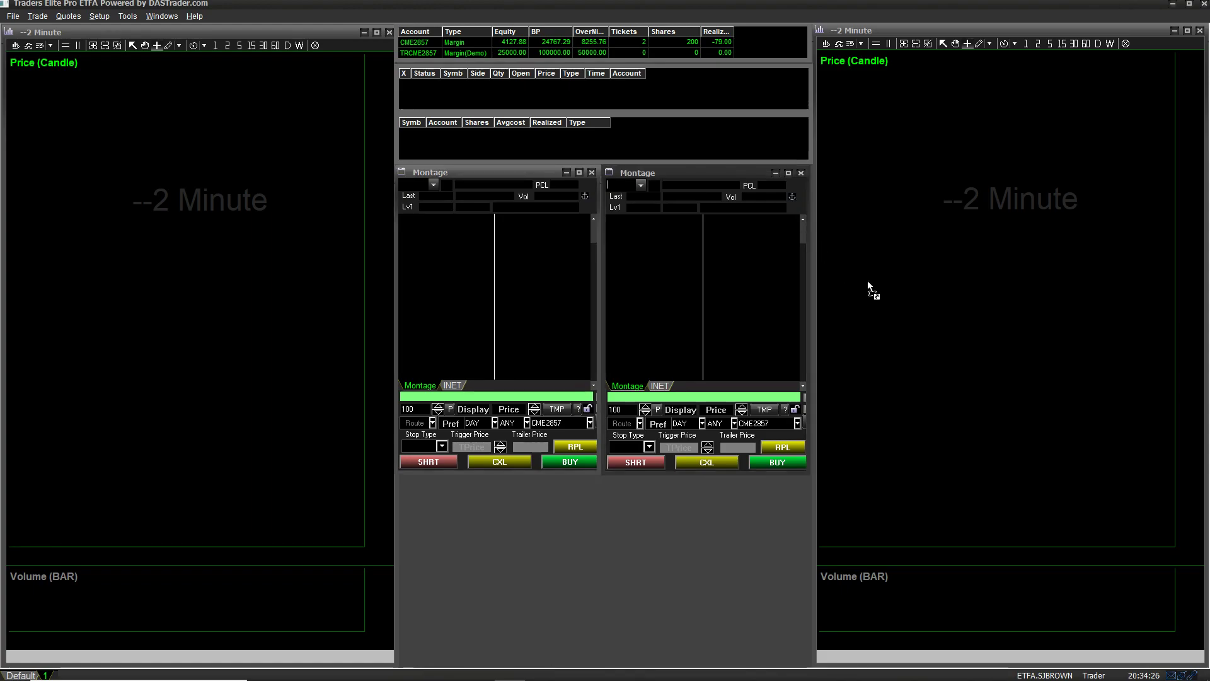
click(401, 184)
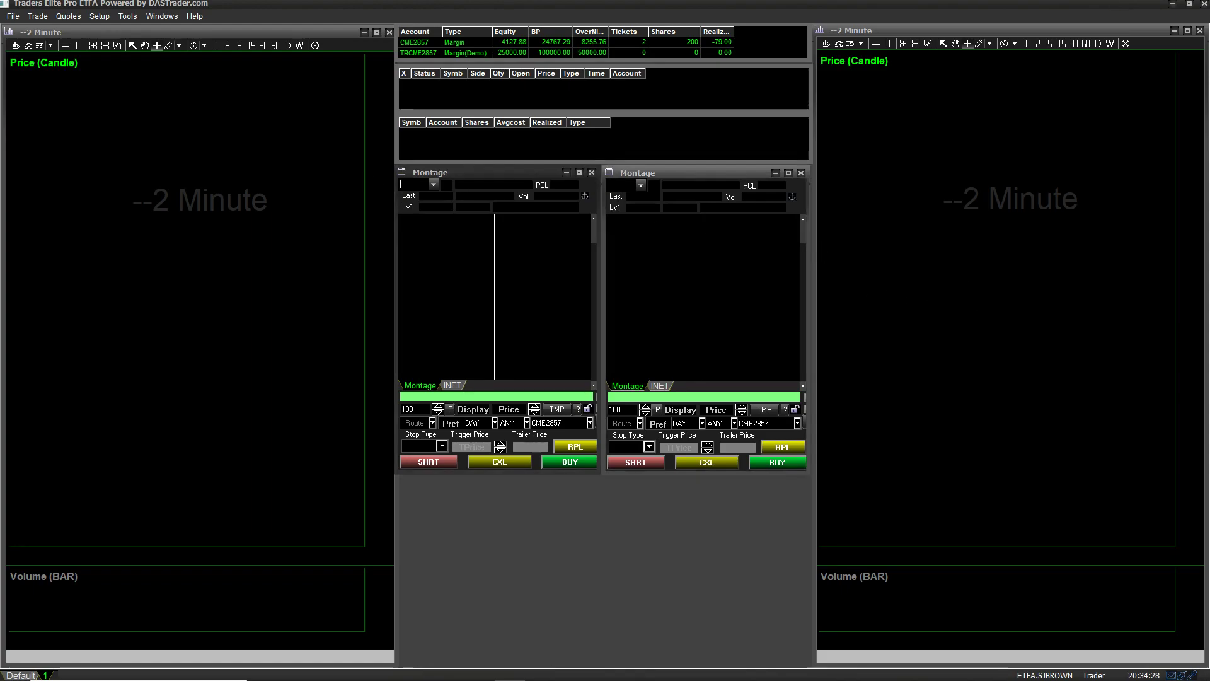
text(AAPL)
key(Return)
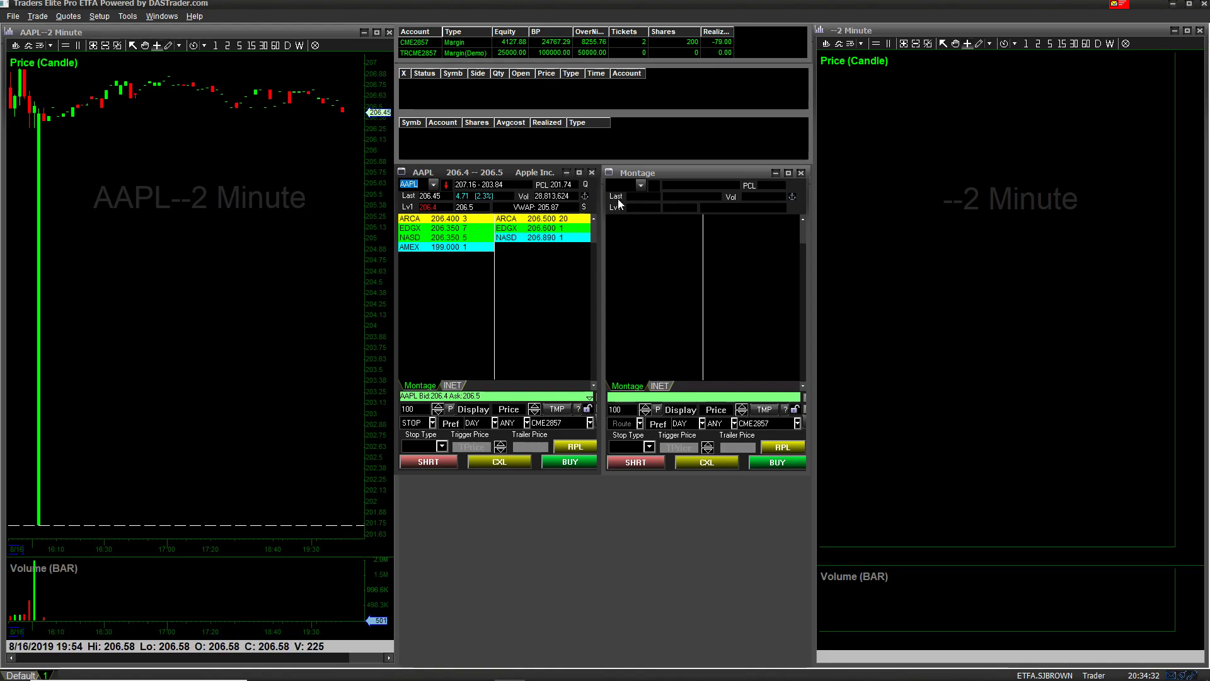
click(792, 332)
text(ROKU)
key(Return)
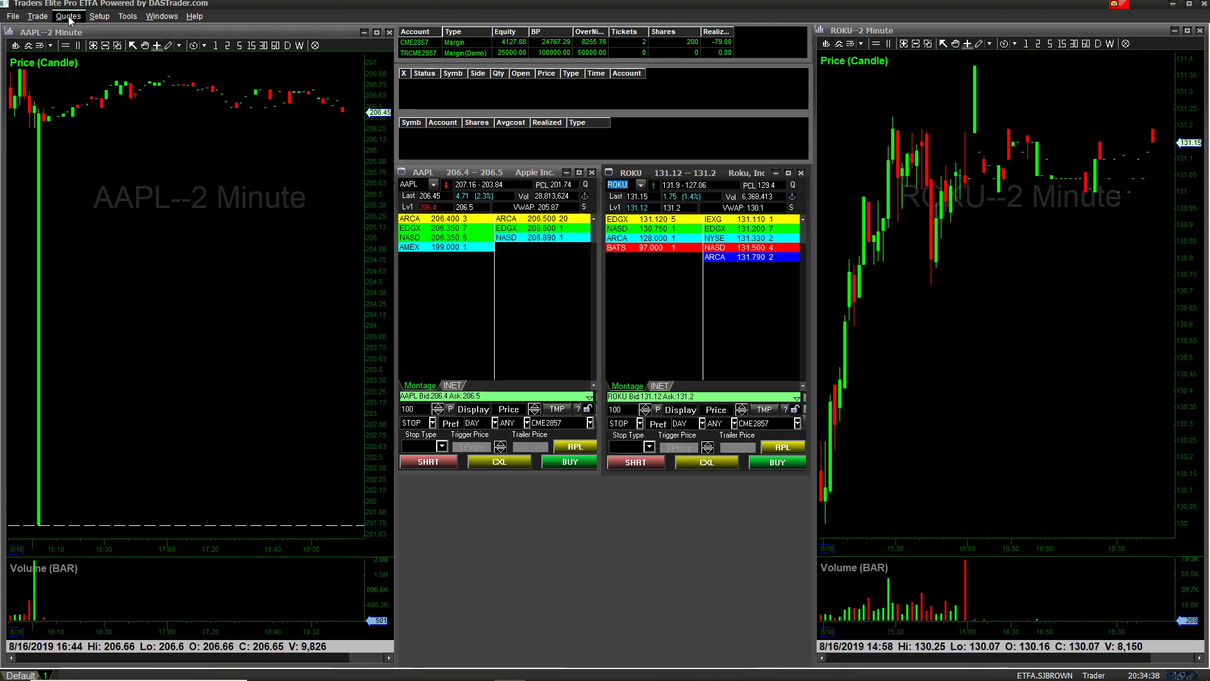
Step: Add a narrow Time/Sale window below the AAPL Montage, flush with the AAPL chart, with No Title Bar enabled
click(35, 18)
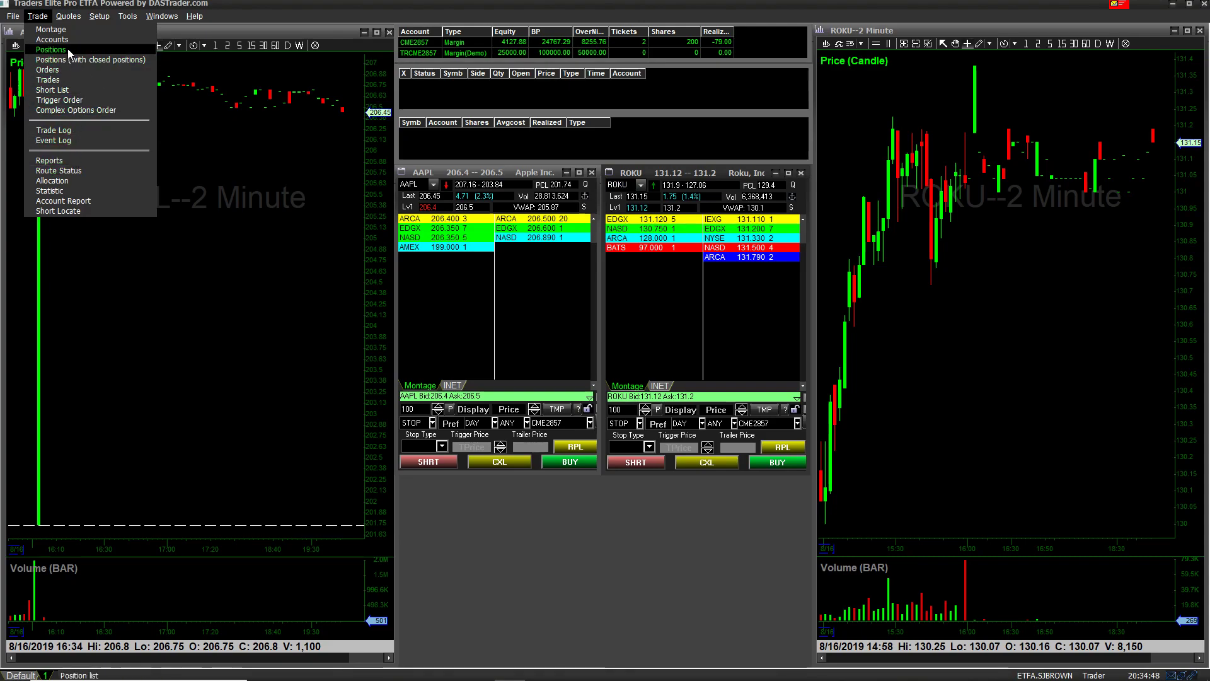
click(57, 5)
click(68, 16)
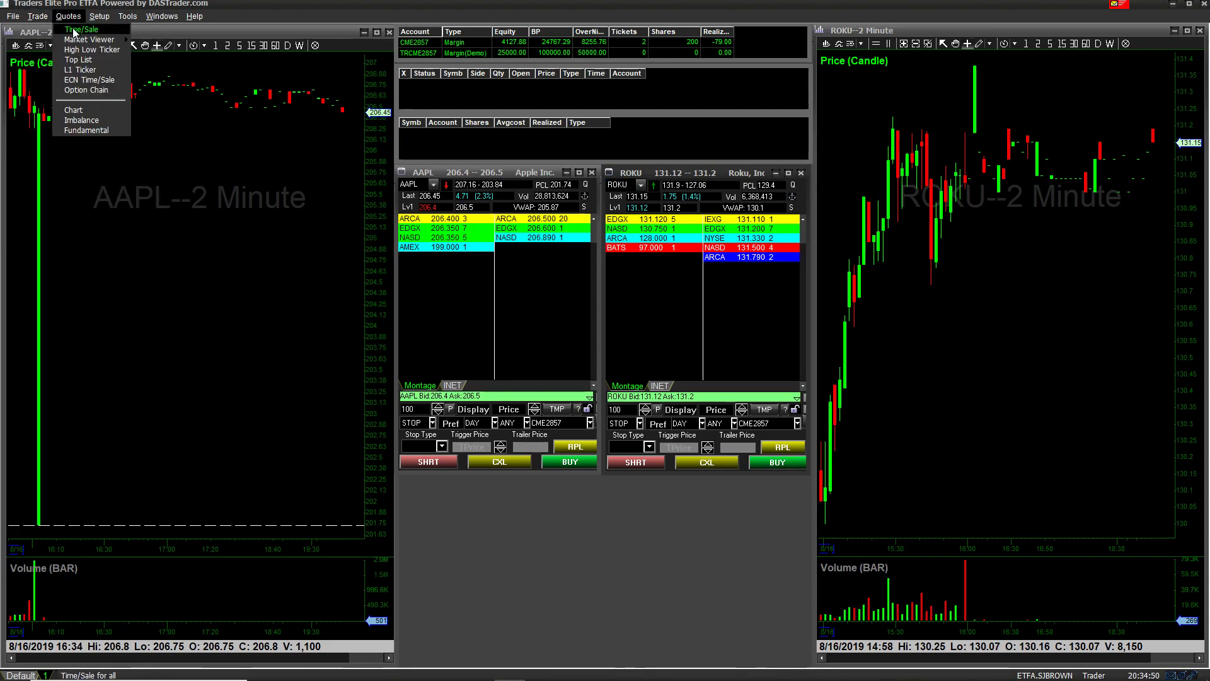
click(88, 45)
drag(196, 161, 458, 478)
drag(531, 518, 463, 510)
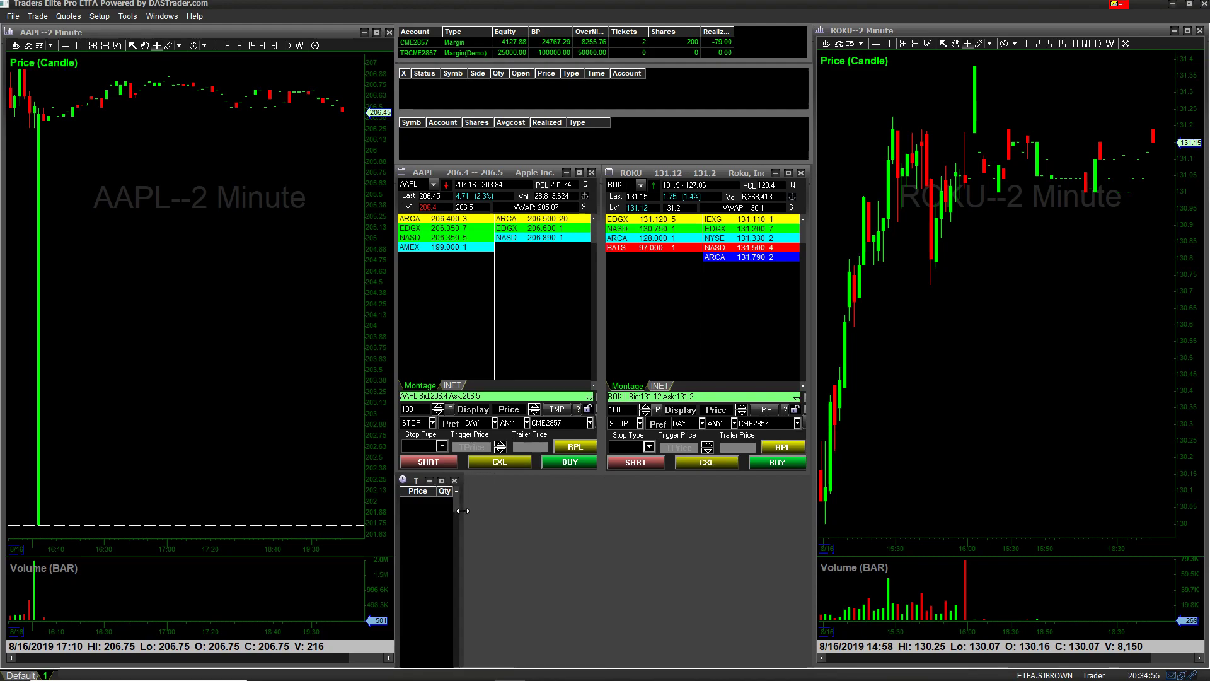
right_click(418, 483)
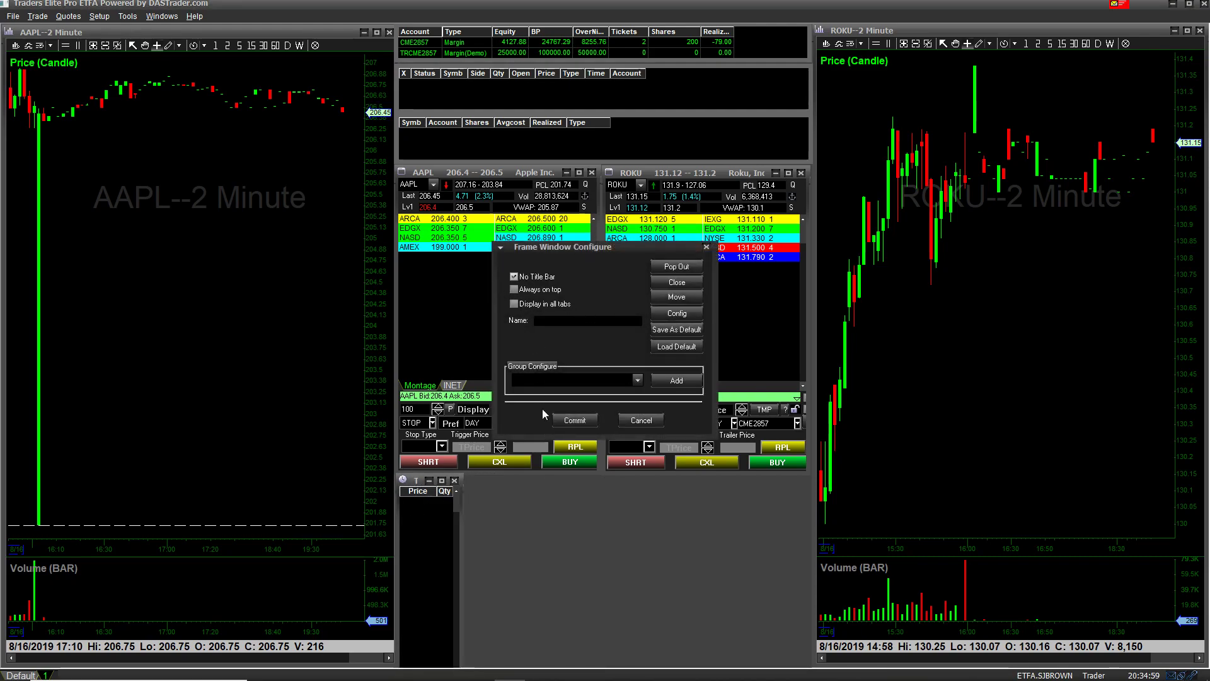
click(560, 421)
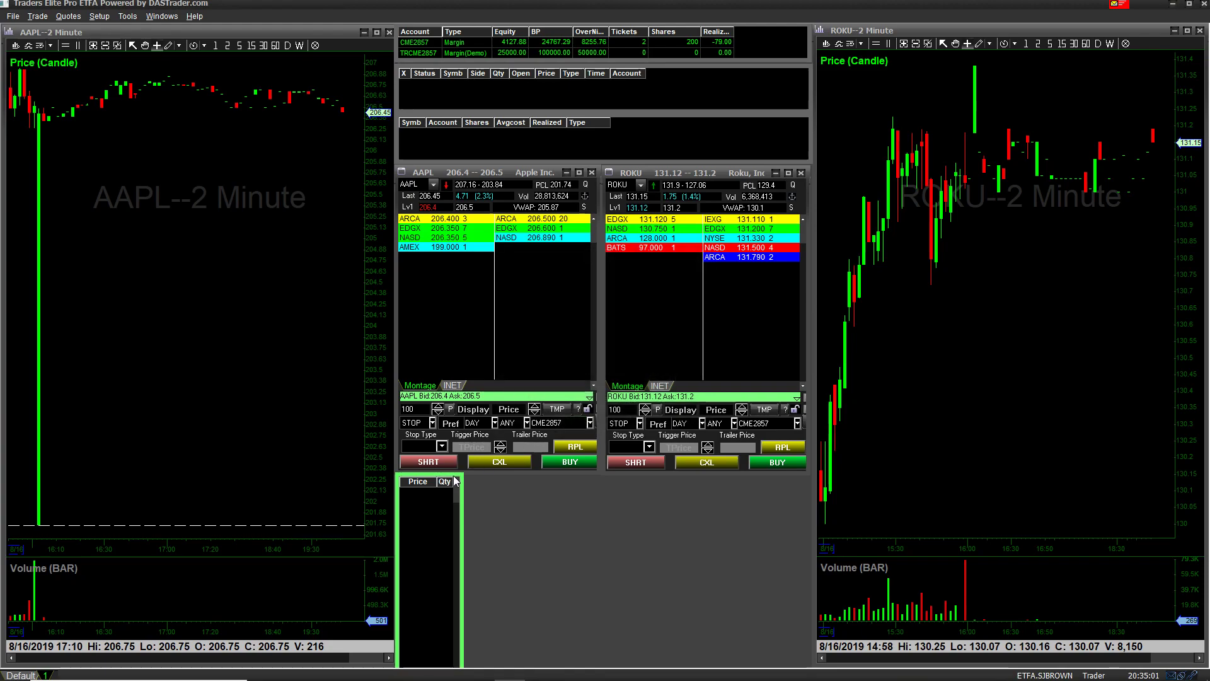
Step: Add a second narrow Time/Sale window below the ROKU Montage, flush with the ROKU chart, with No Title Bar enabled
click(44, 22)
click(60, 18)
click(71, 32)
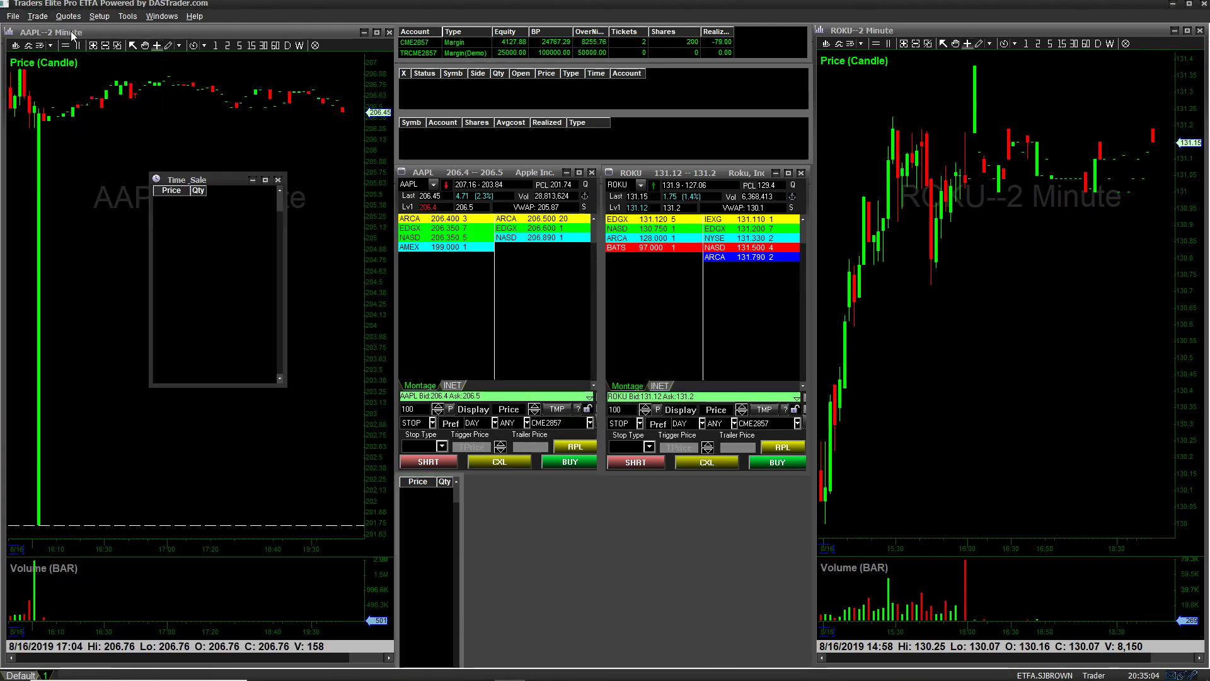
drag(225, 176, 828, 480)
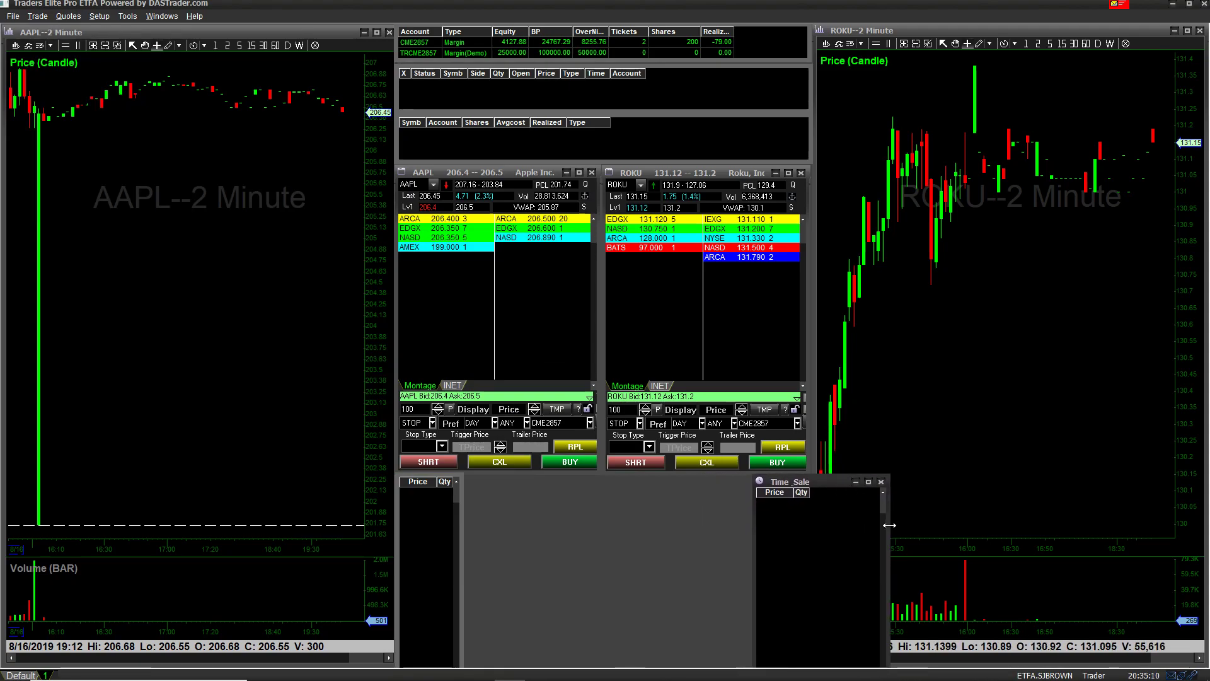
drag(889, 524, 813, 539)
drag(755, 507, 749, 505)
right_click(767, 483)
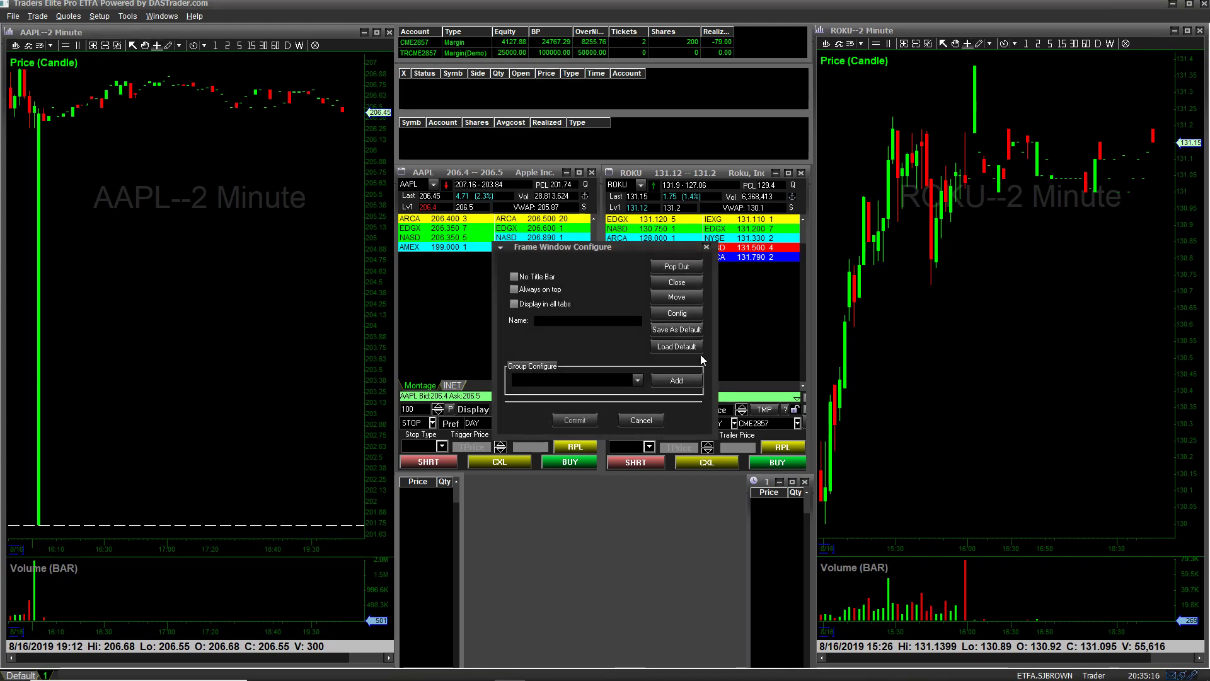
click(592, 425)
Step: Enable No Title Bar for both the AAPL and ROKU Montage windows
right_click(473, 172)
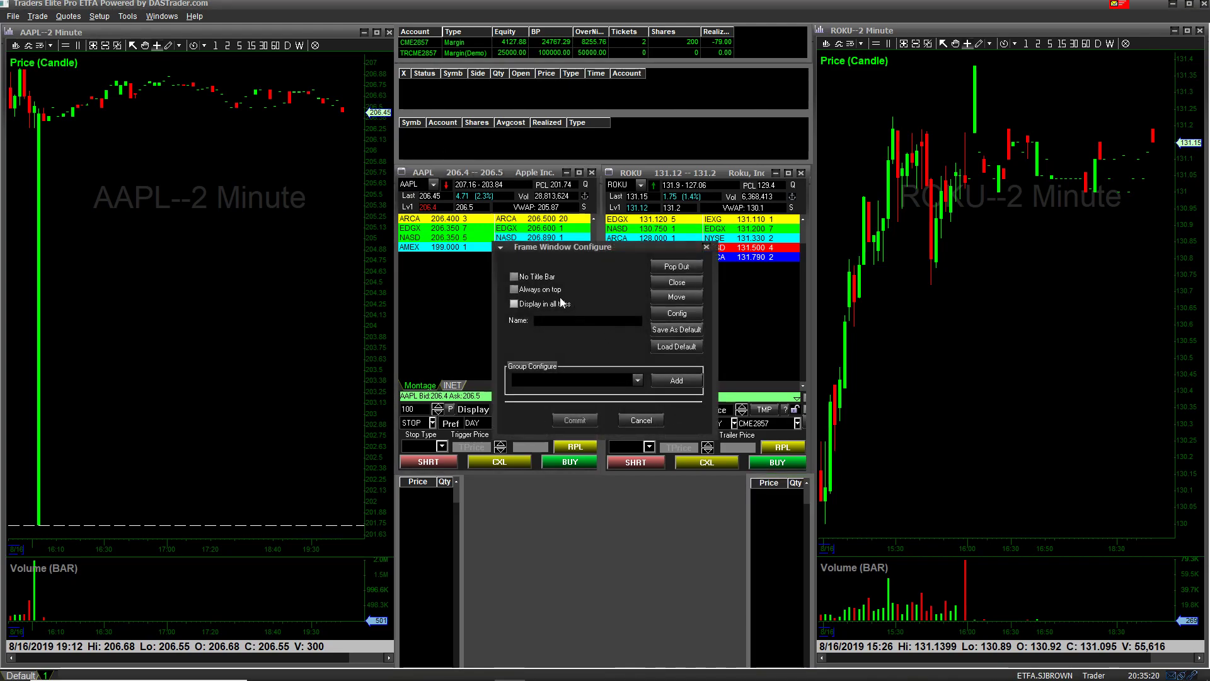
click(516, 277)
click(588, 423)
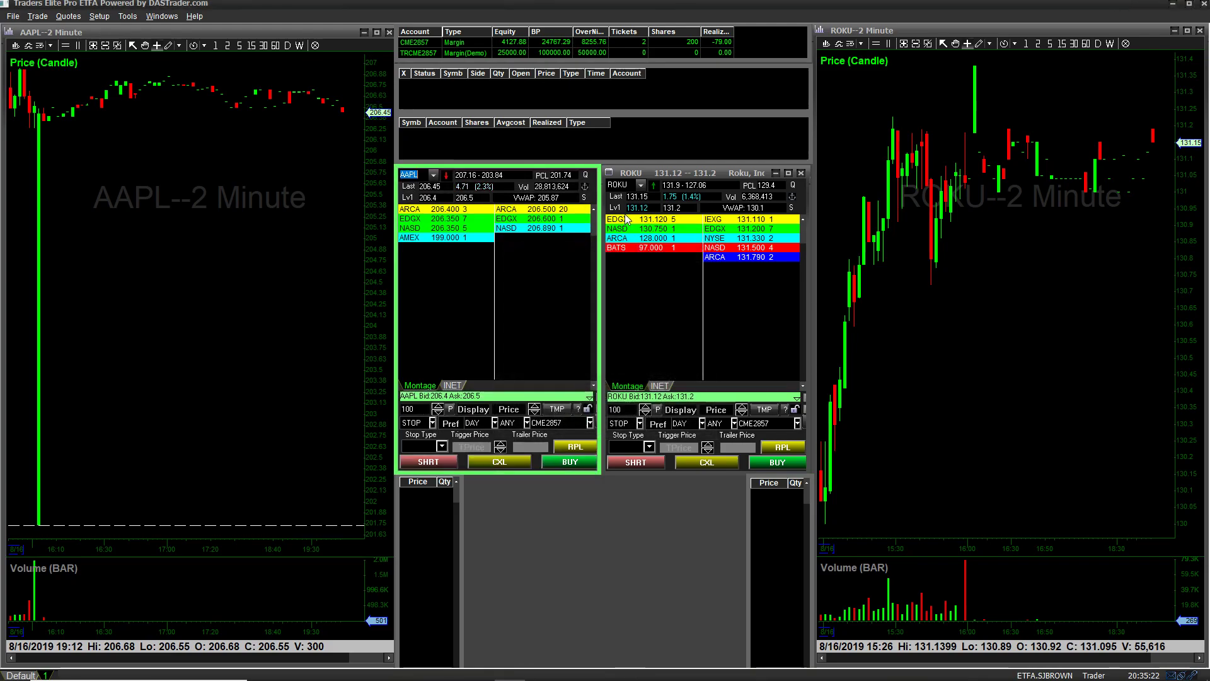
right_click(630, 176)
click(516, 277)
click(586, 426)
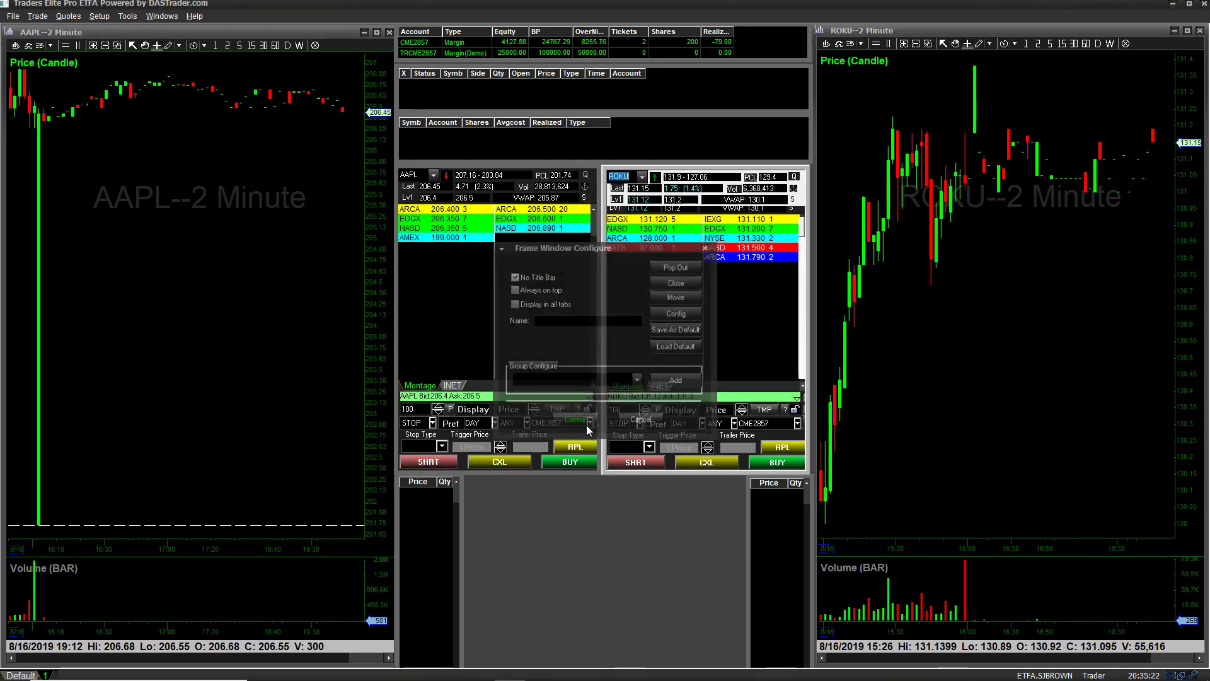
Step: Check the Market Viewer and clock arrangement on the Default desktop, and return to desktop 1
click(20, 675)
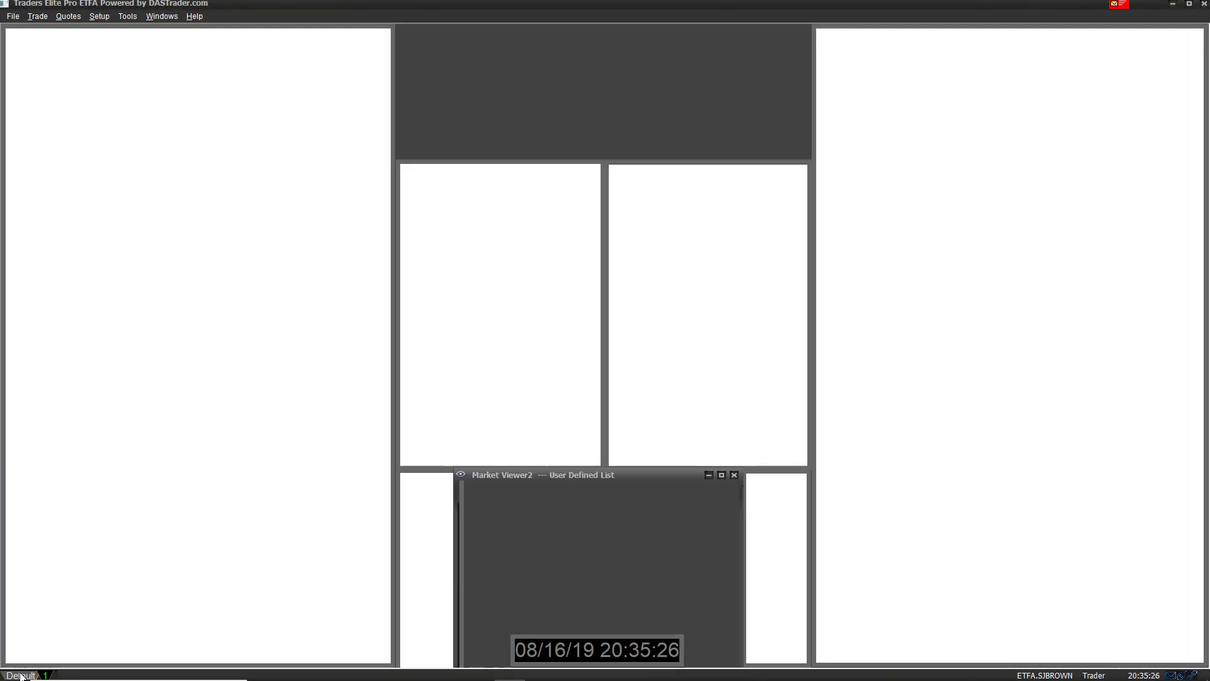
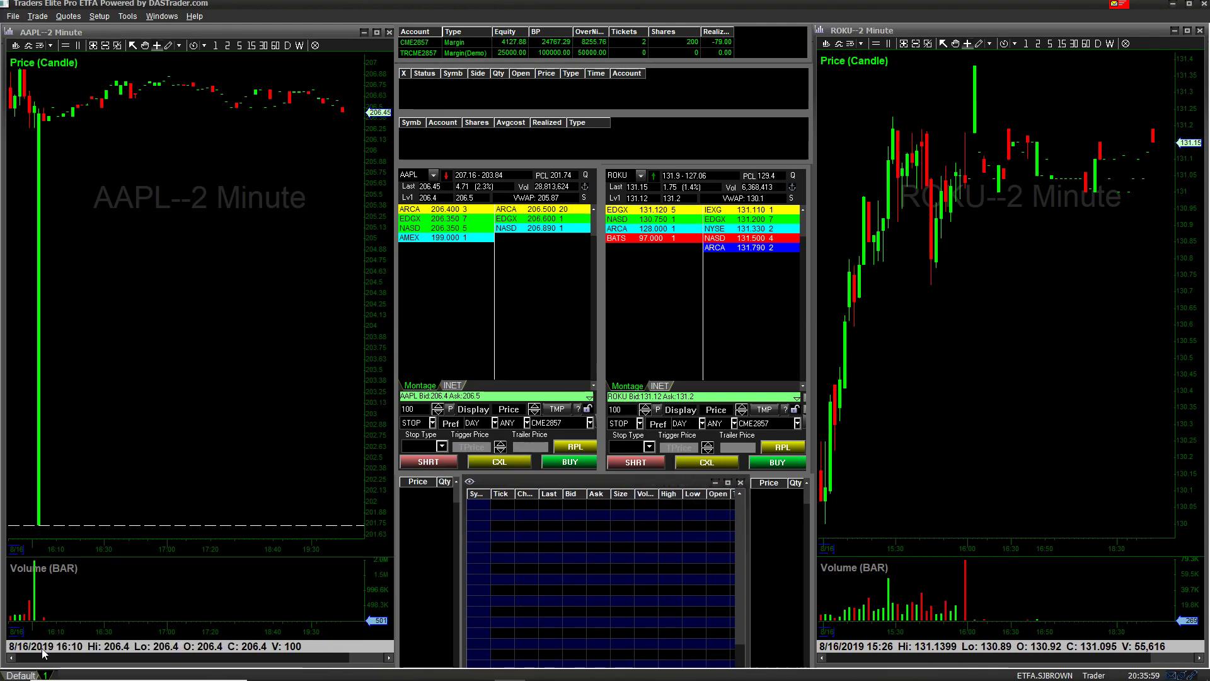
click(27, 676)
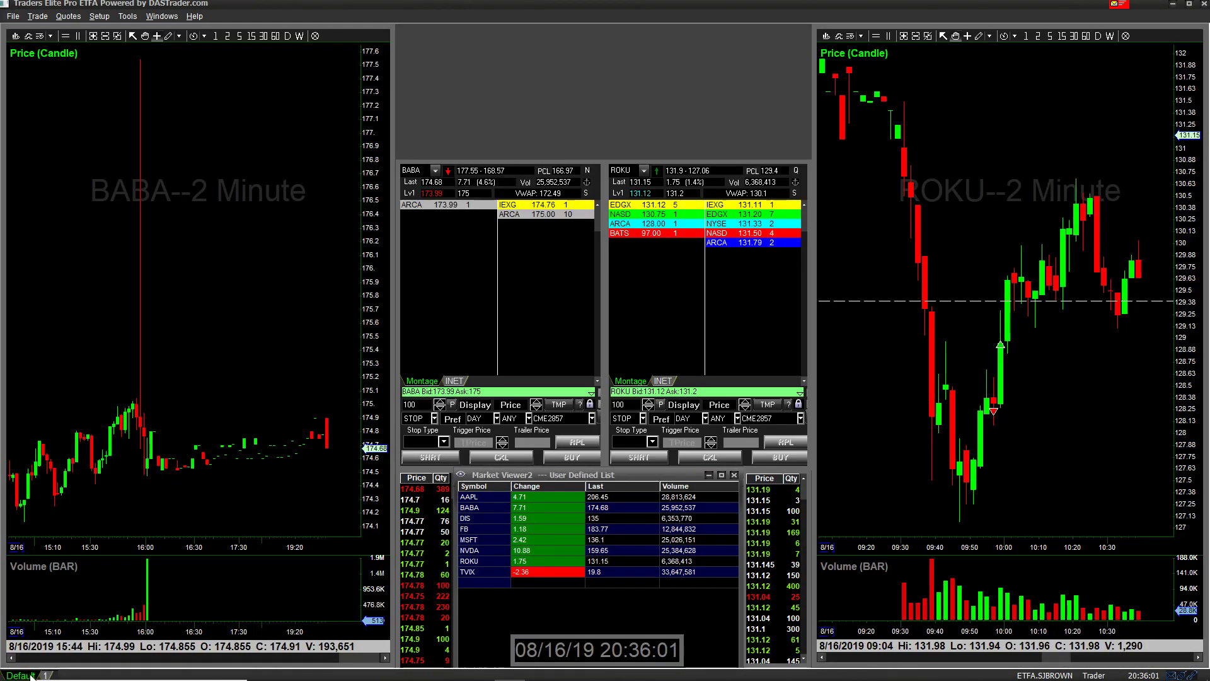
click(46, 675)
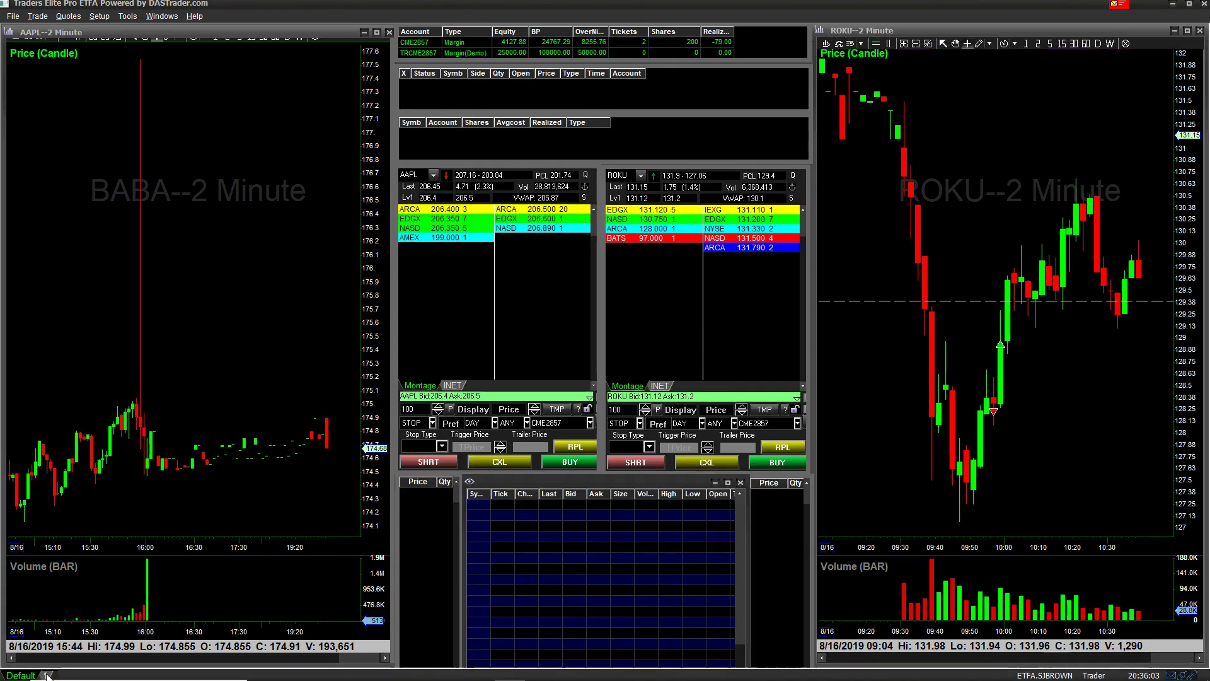
Step: Add a Market Clock and place it as a small window over the lower edge of the Market Viewer
click(69, 16)
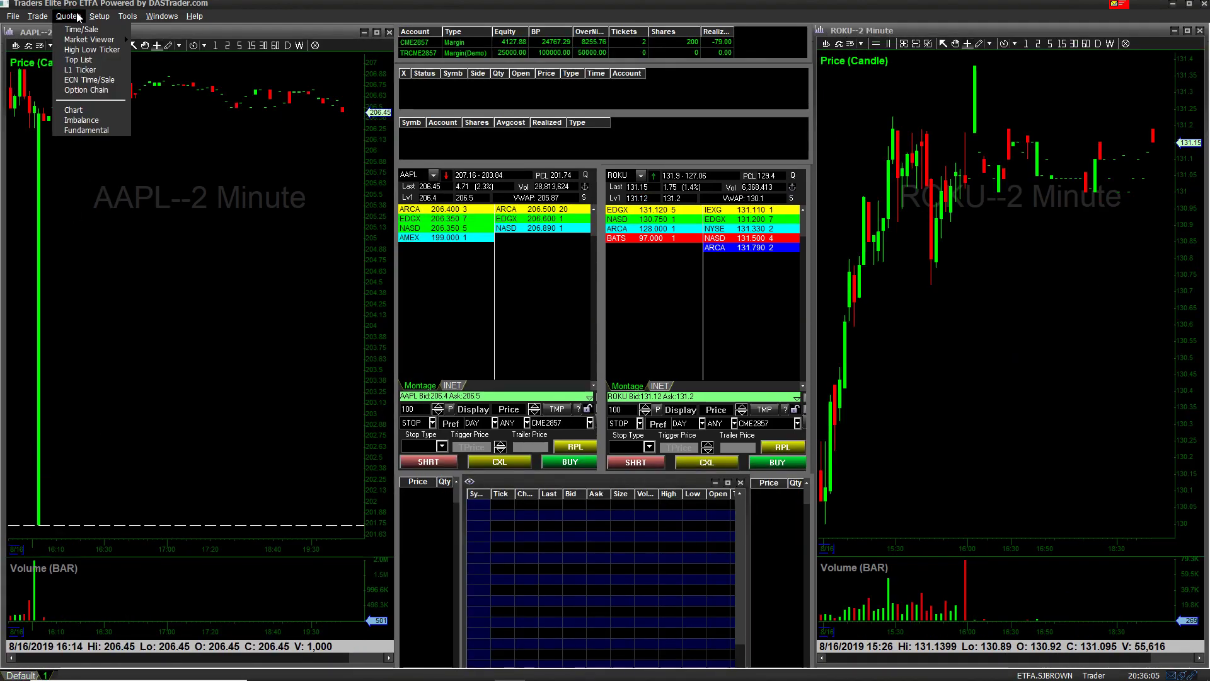
mouse_move(40, 15)
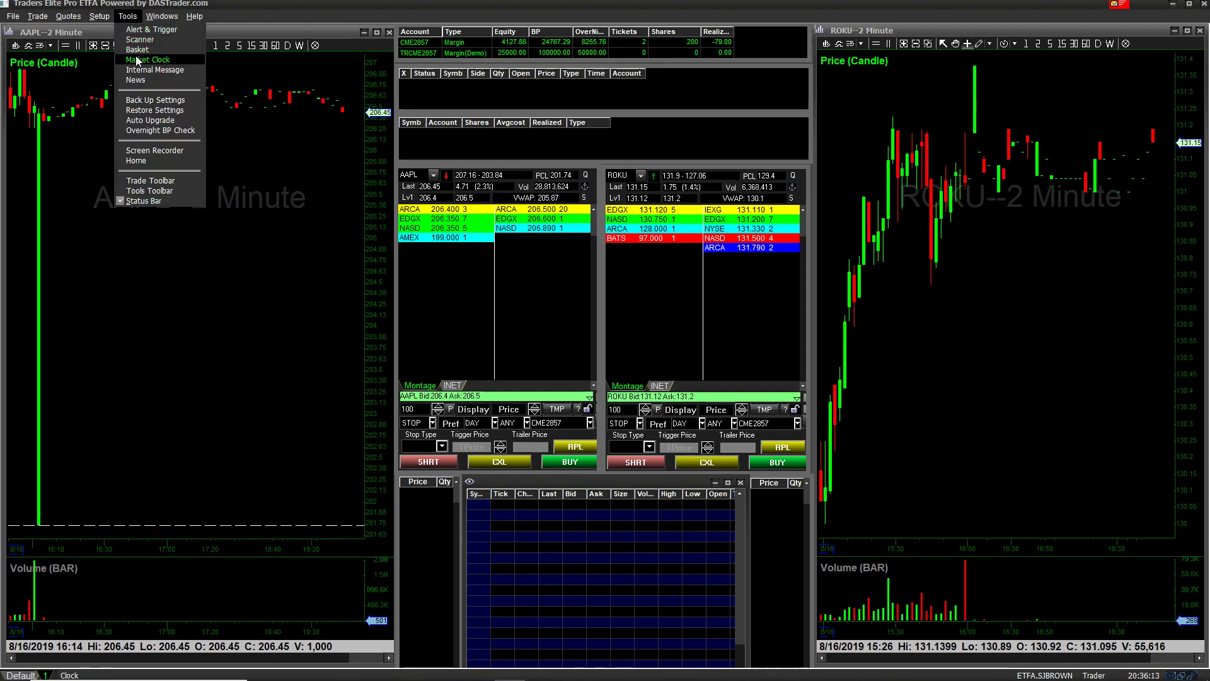
click(148, 59)
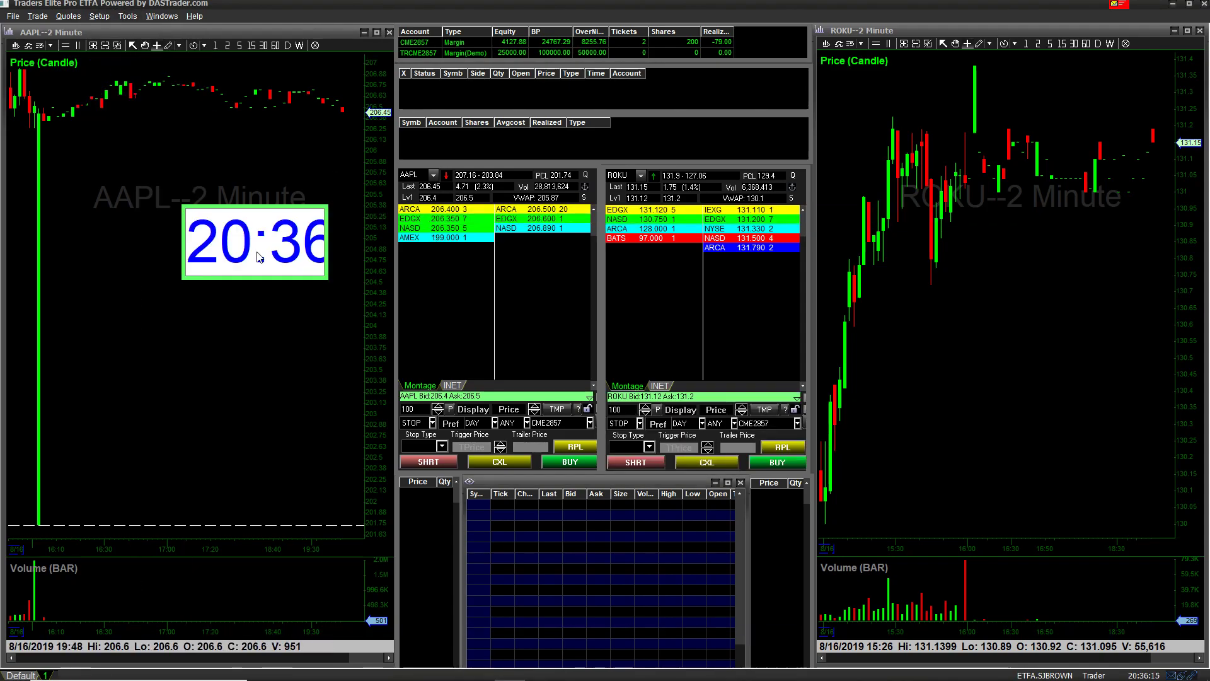
drag(320, 269, 746, 665)
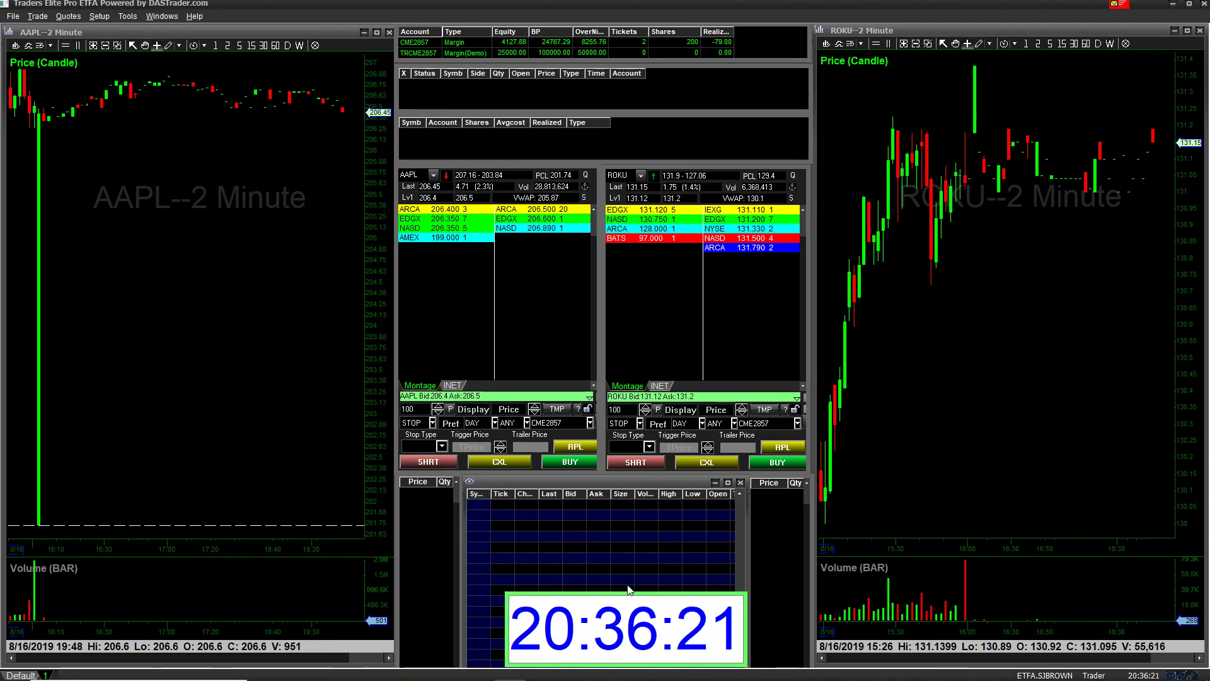
drag(741, 603, 653, 632)
Step: Set the digital clock's text color to white and background color to gray, and compare the layout with the Default desktop
double_click(653, 632)
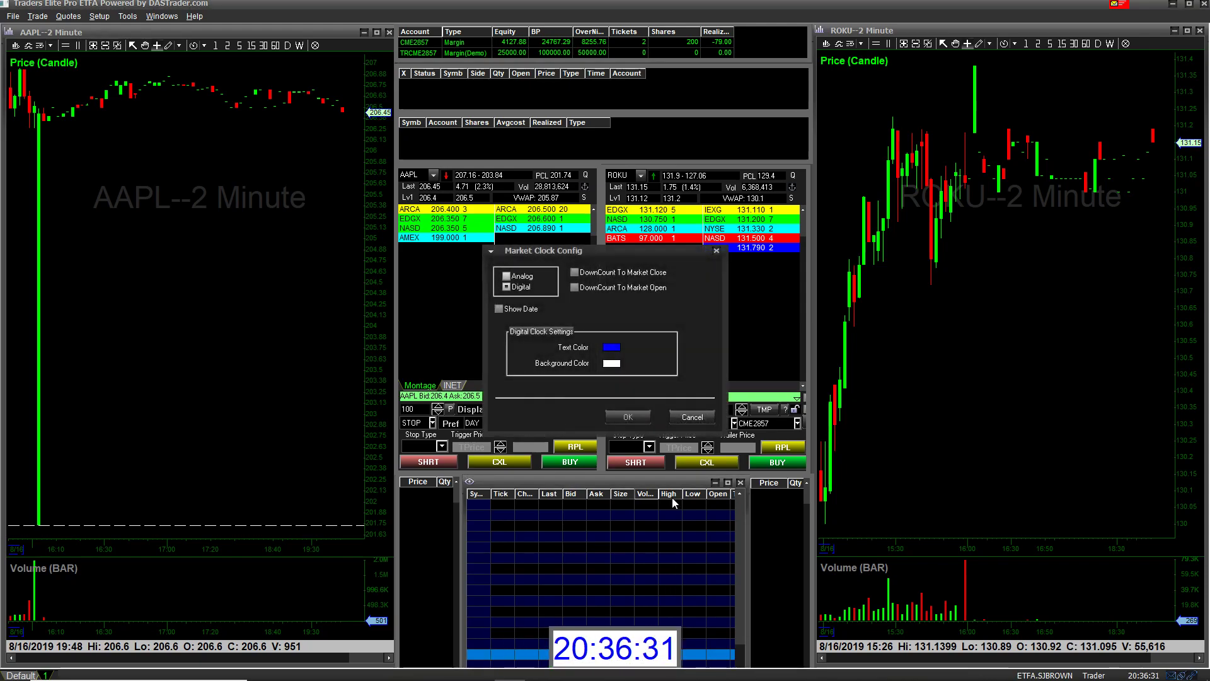
click(613, 349)
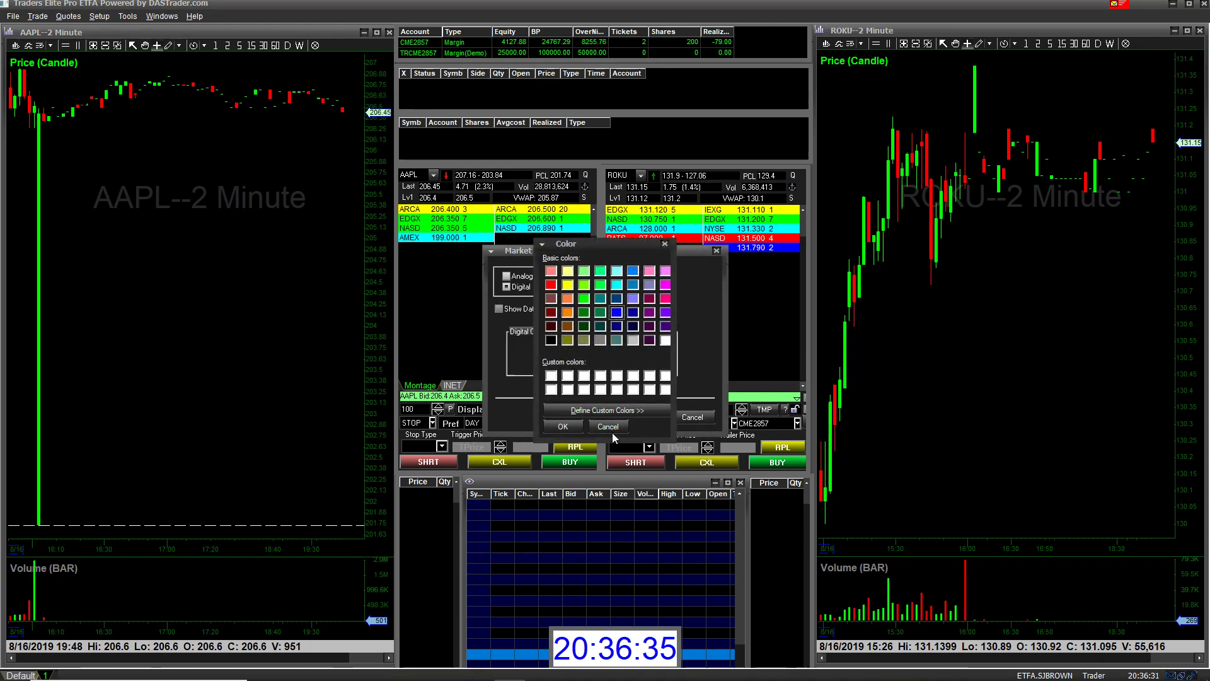
click(663, 340)
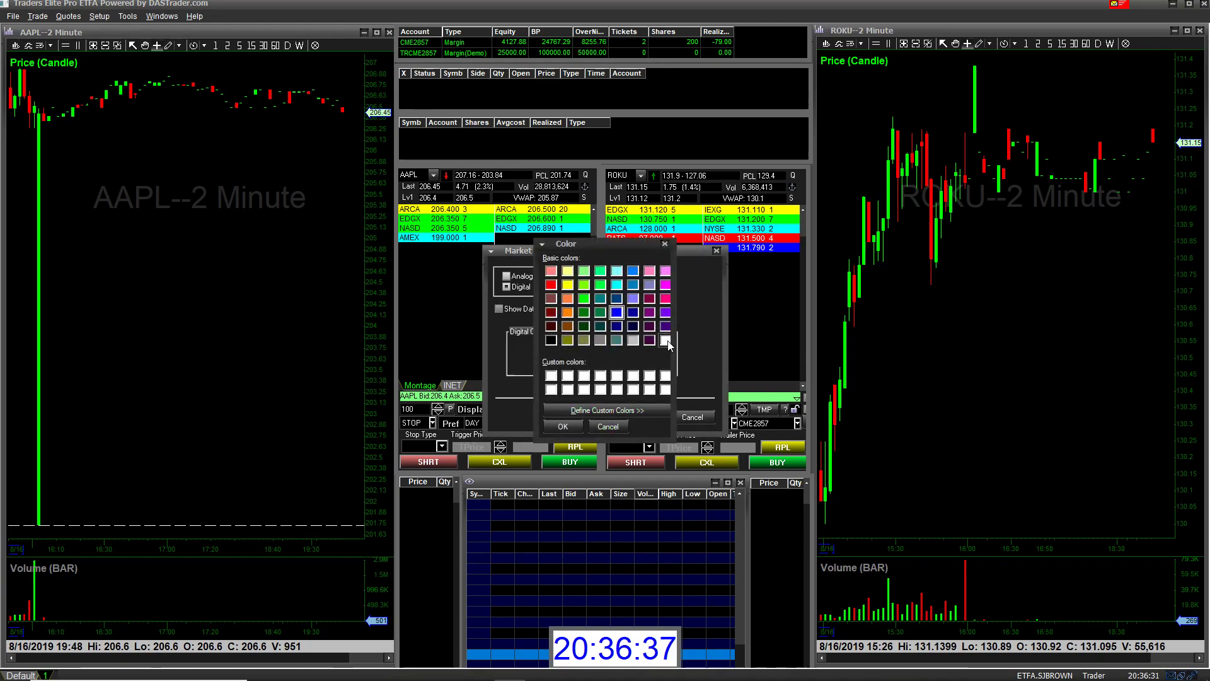
click(573, 426)
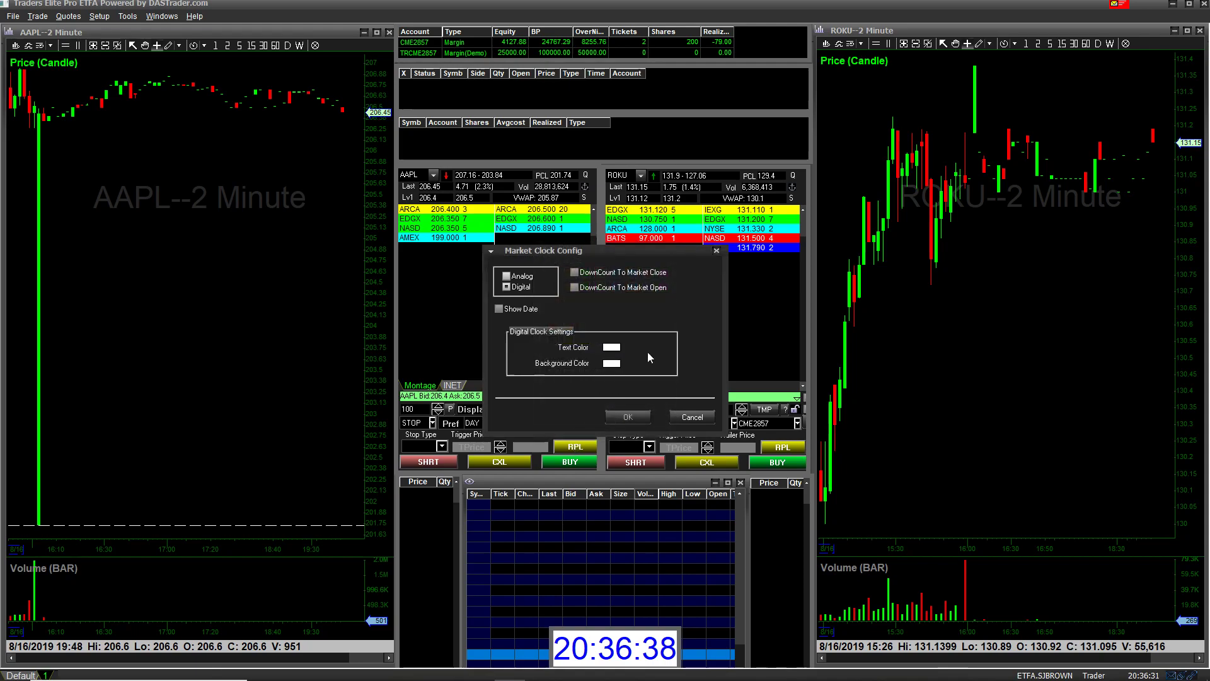
click(612, 364)
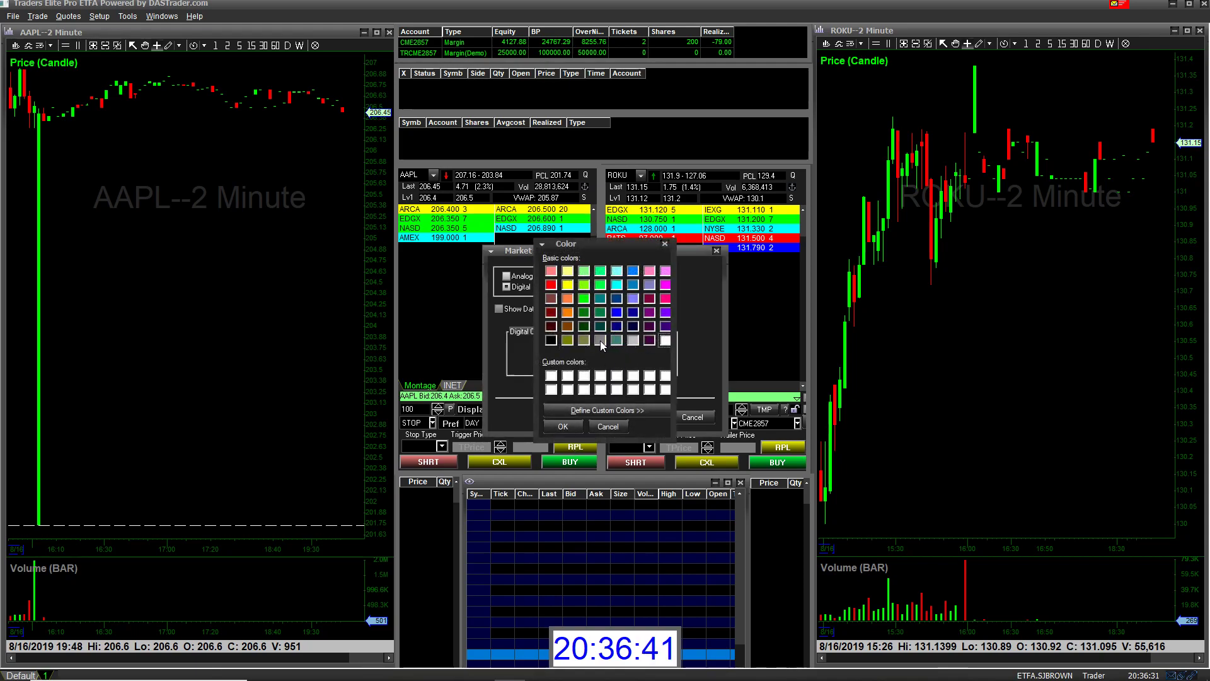
click(569, 427)
click(629, 415)
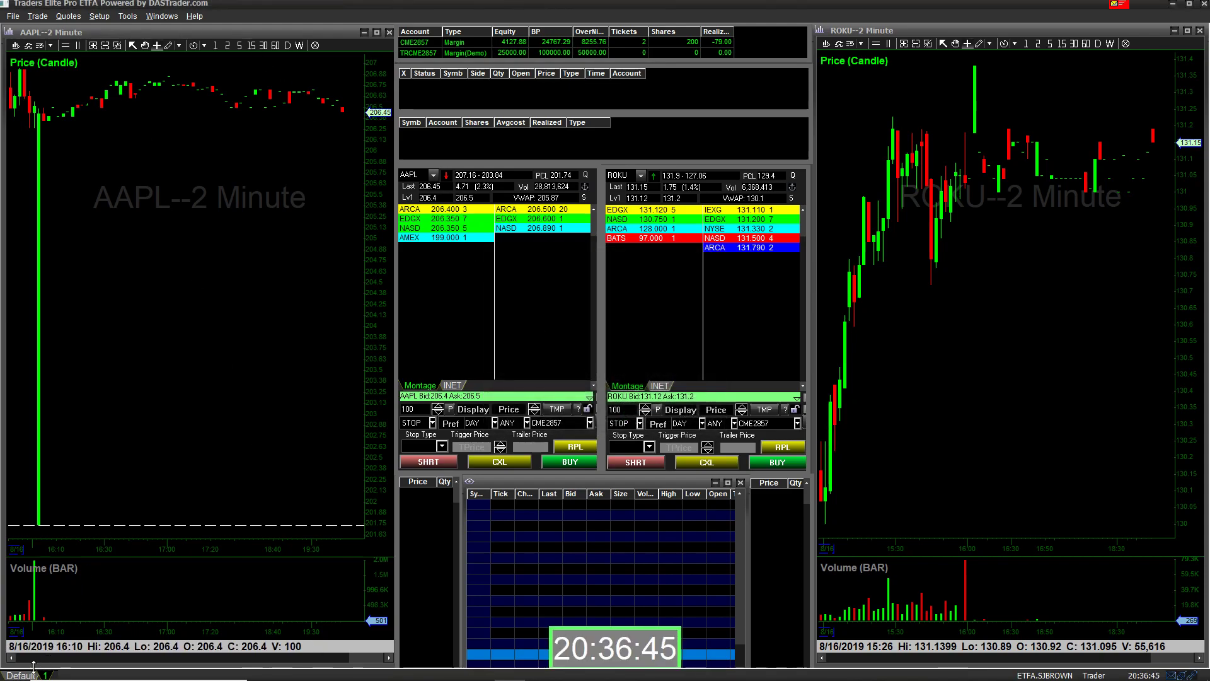
click(33, 666)
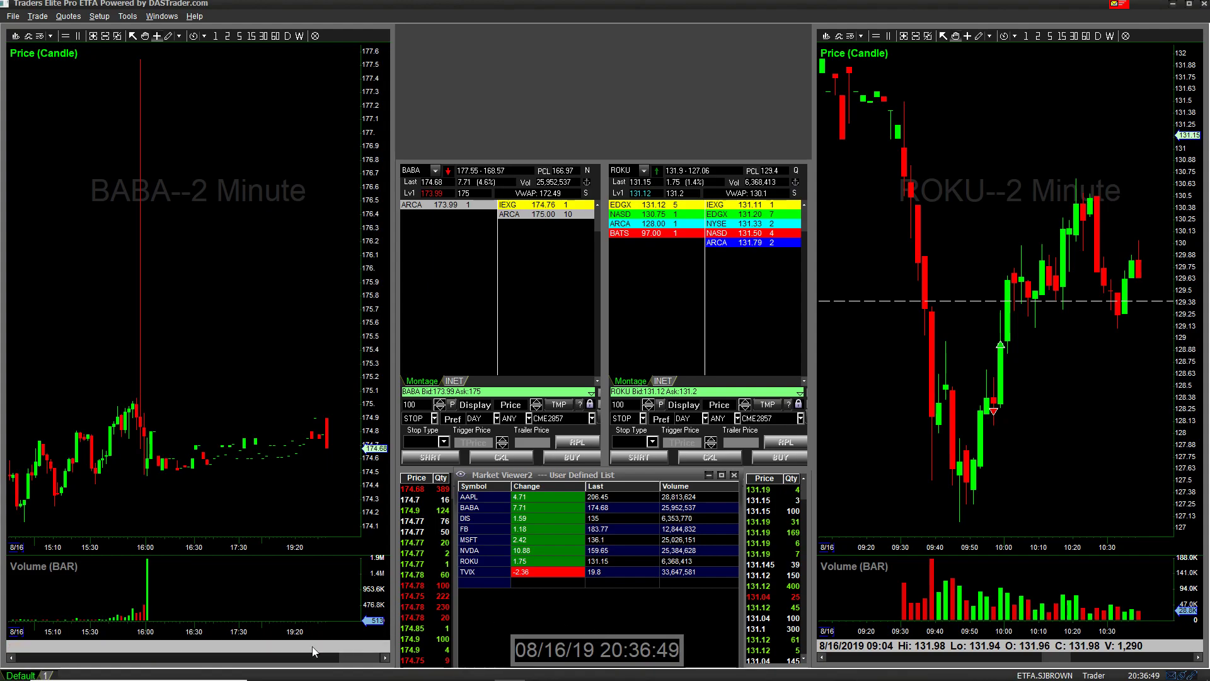
click(48, 674)
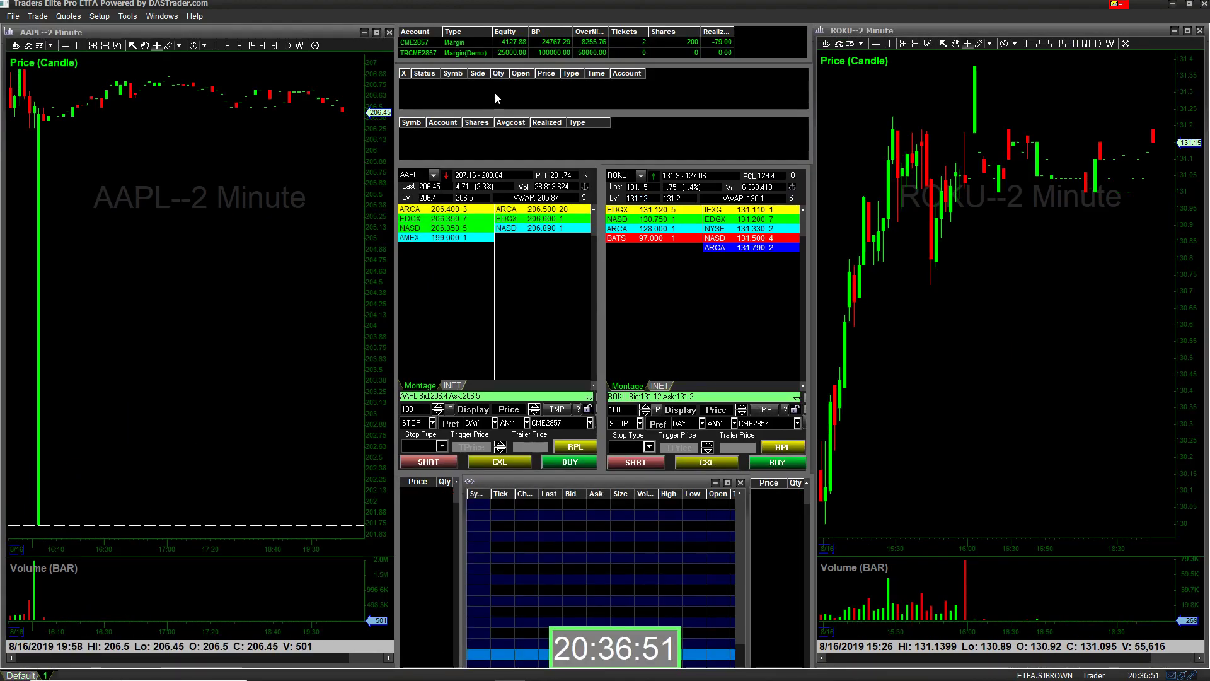